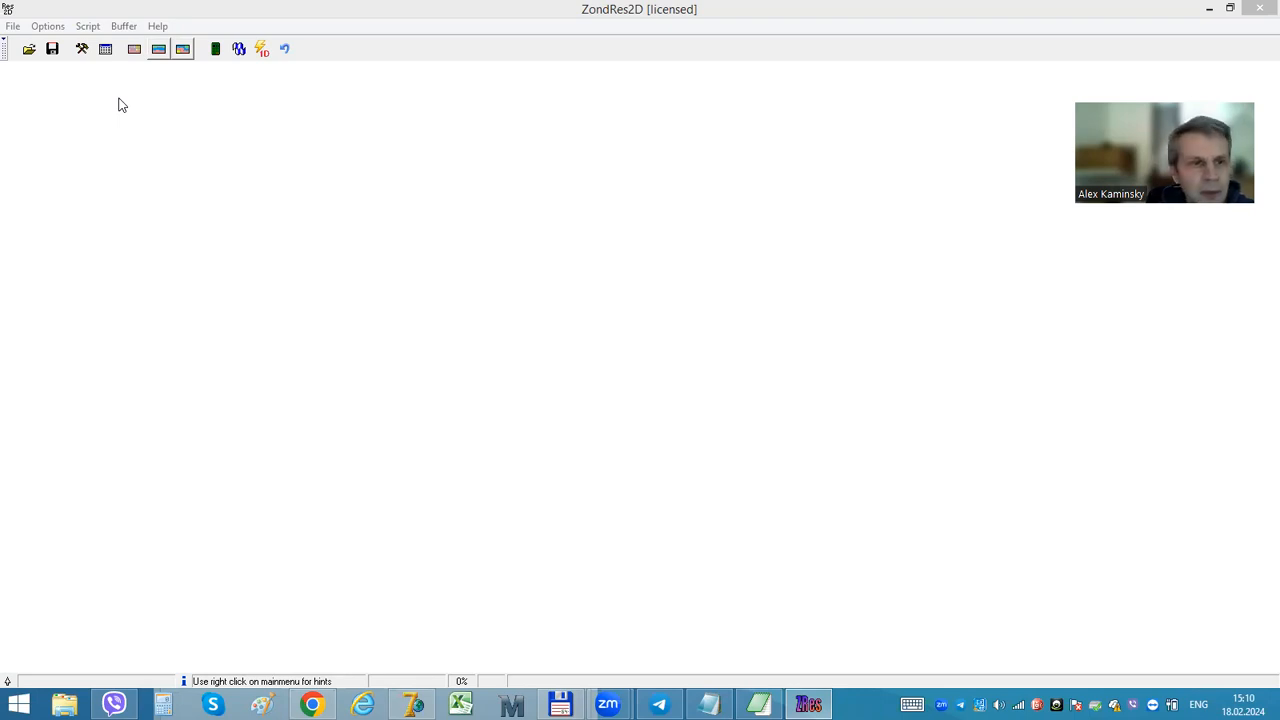
Step: Load the data files DD_2160_48_1_48_1 and WS_1303_48_1_48_5 together, declaring that they are not time-lapse data
click(29, 49)
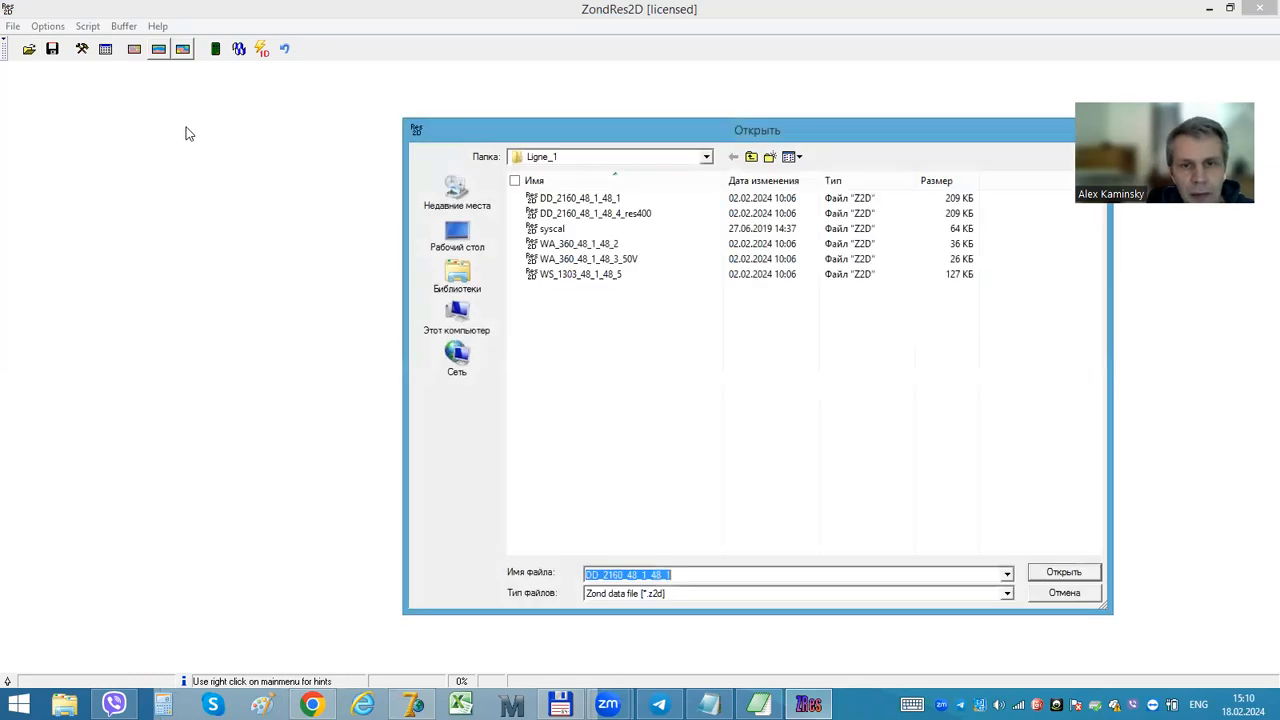
click(560, 200)
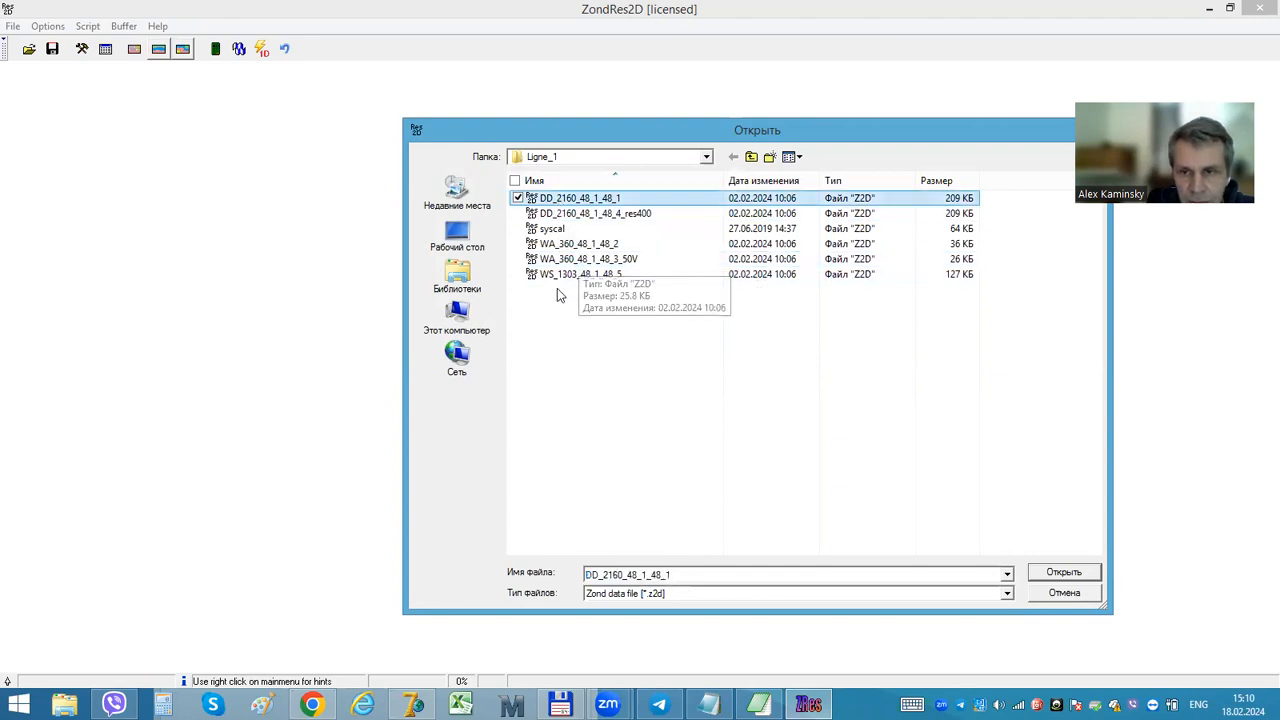
ctrl+click(562, 279)
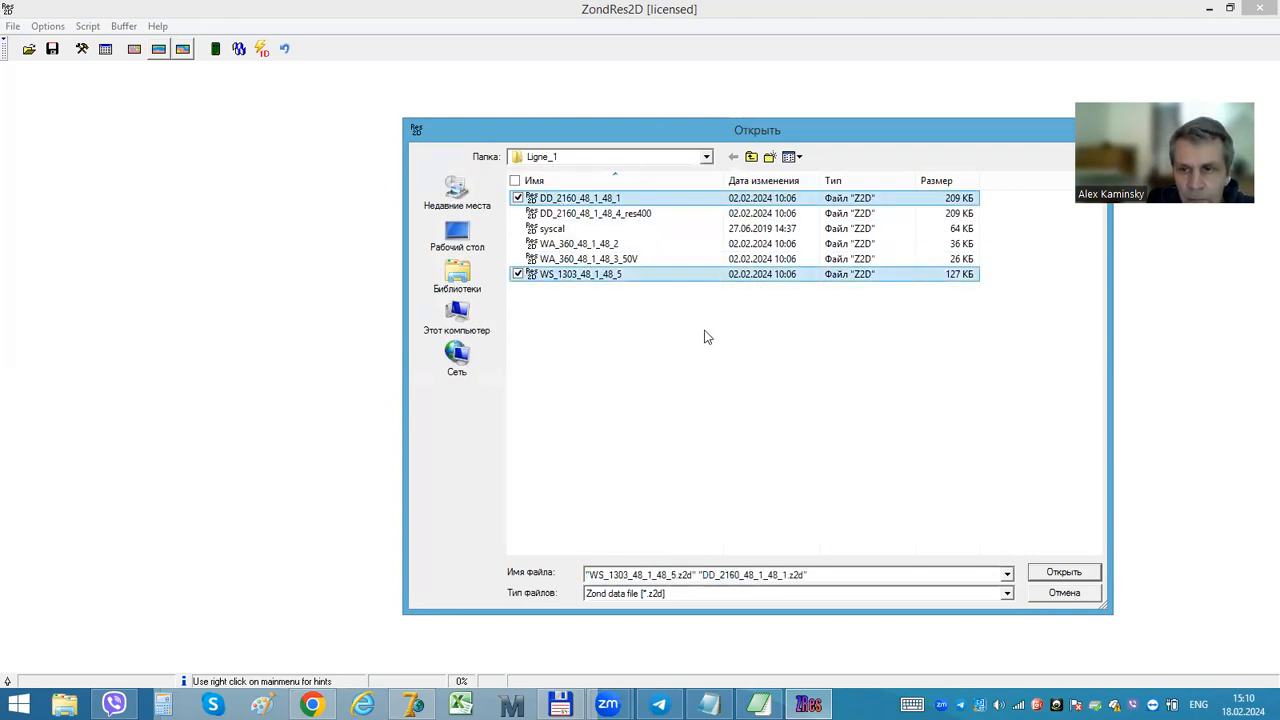
click(1050, 577)
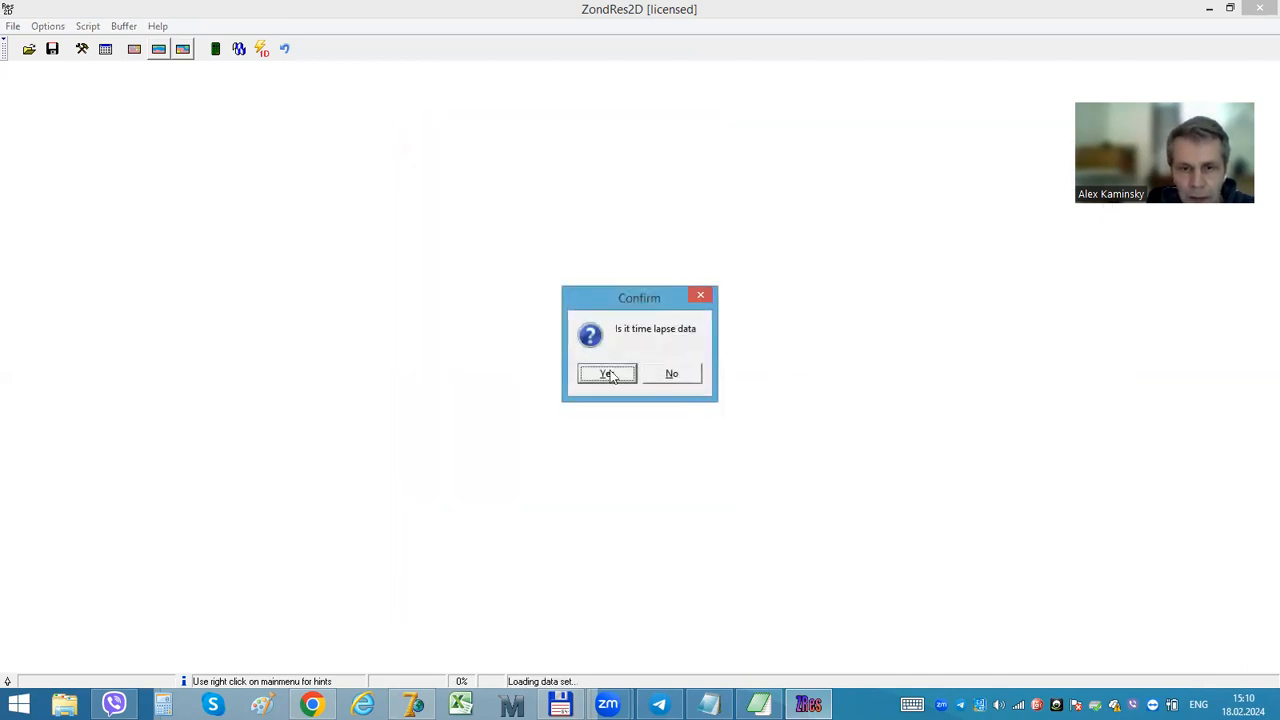
click(667, 381)
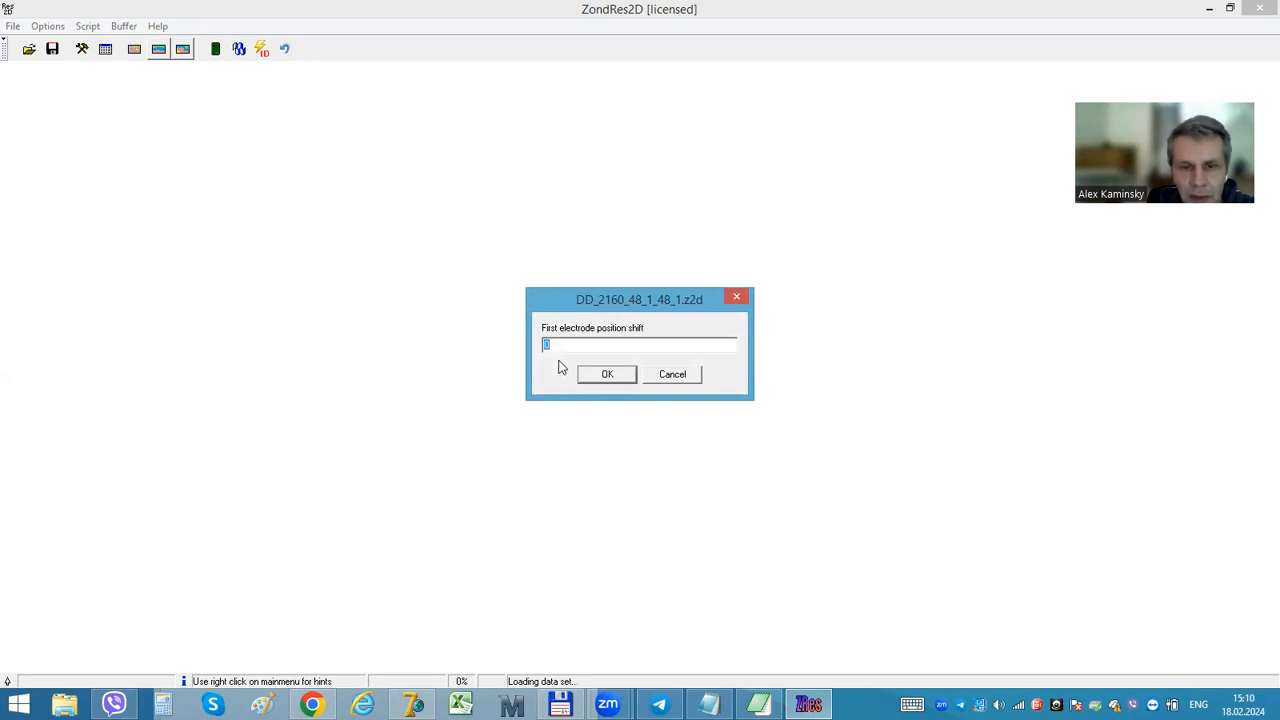
Step: Keep the first electrode position shift at 0 for both files and accept the proposed starting mesh
click(595, 374)
click(597, 373)
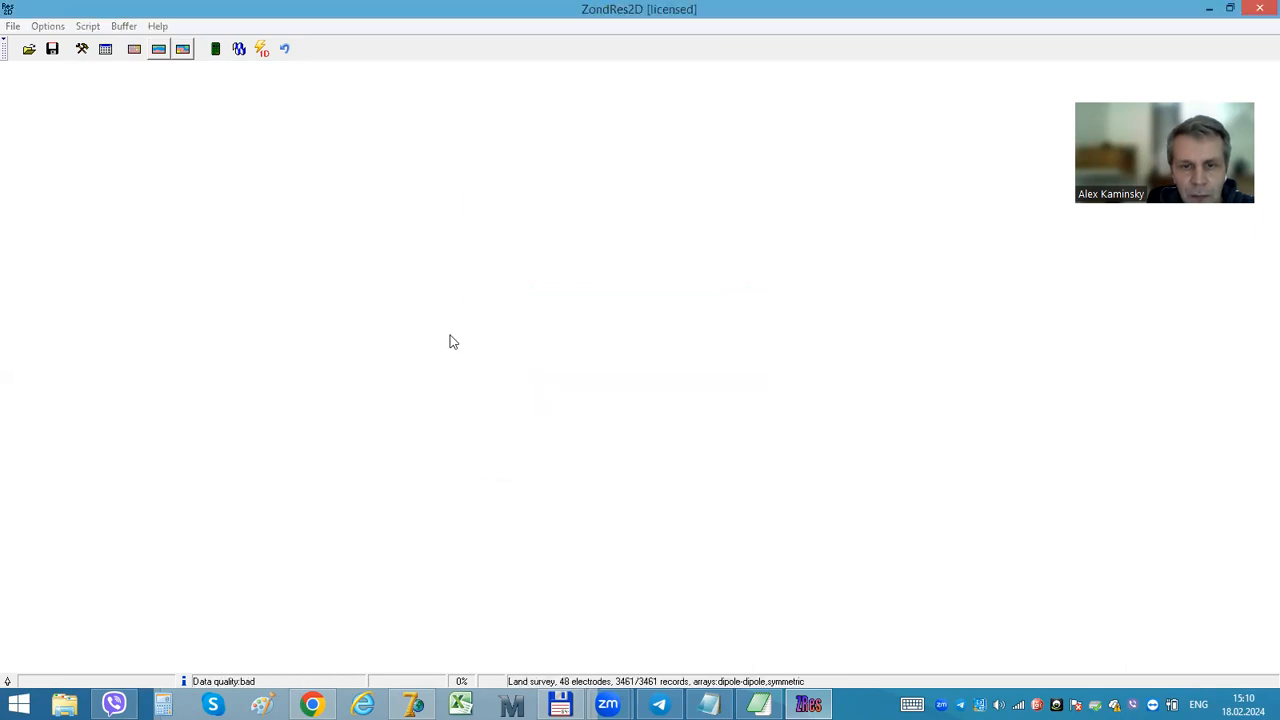
click(569, 472)
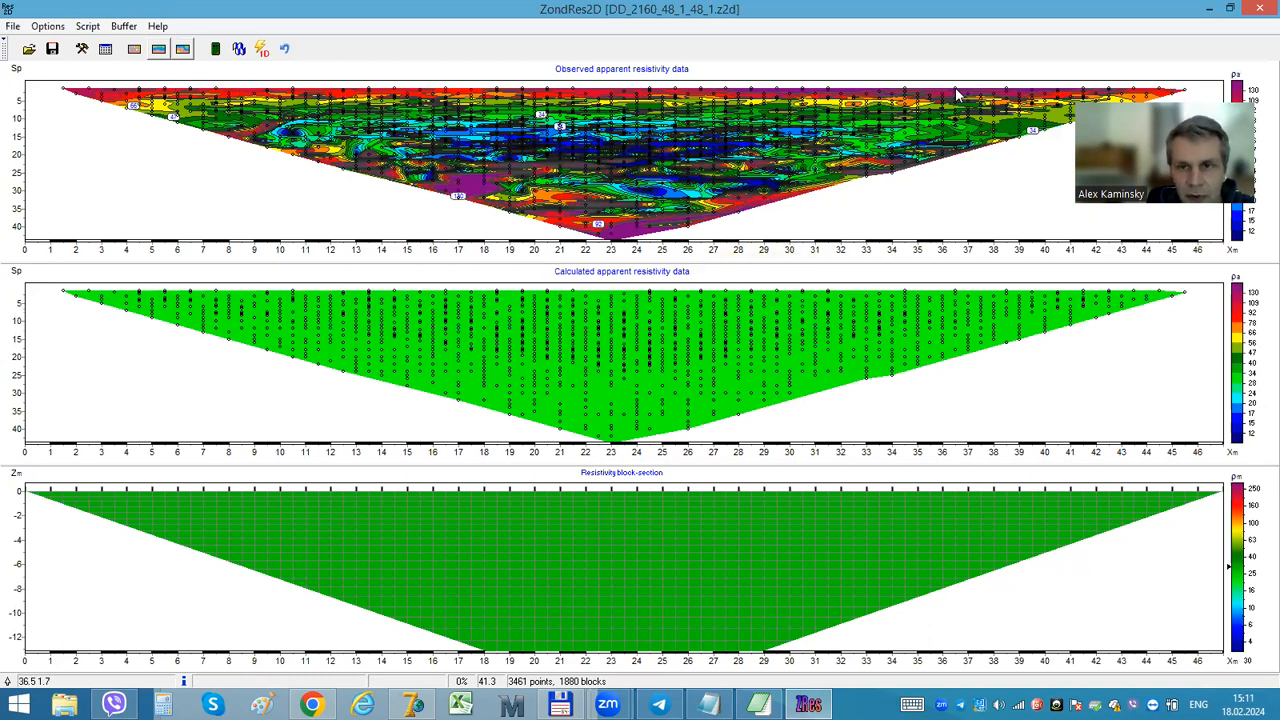
Step: Show only the Dipole-Dipole F array in the combined data set's pseudo-sections
click(47, 26)
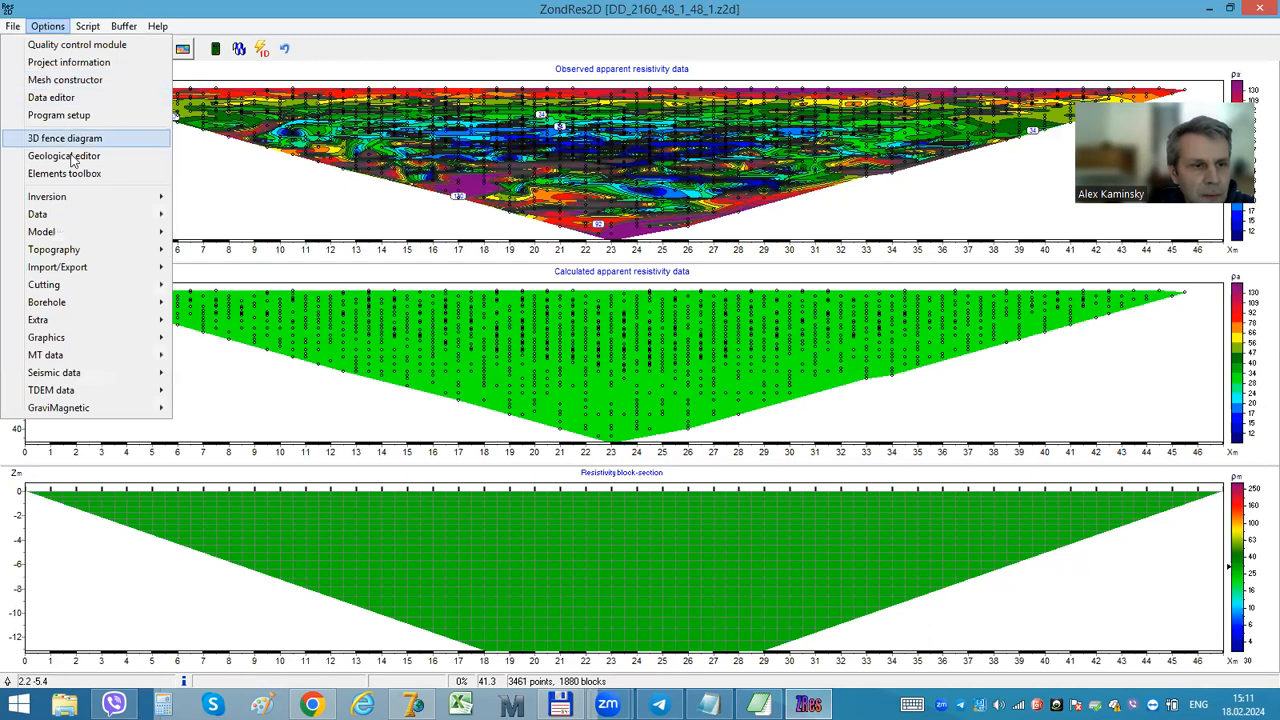
mouse_move(80, 220)
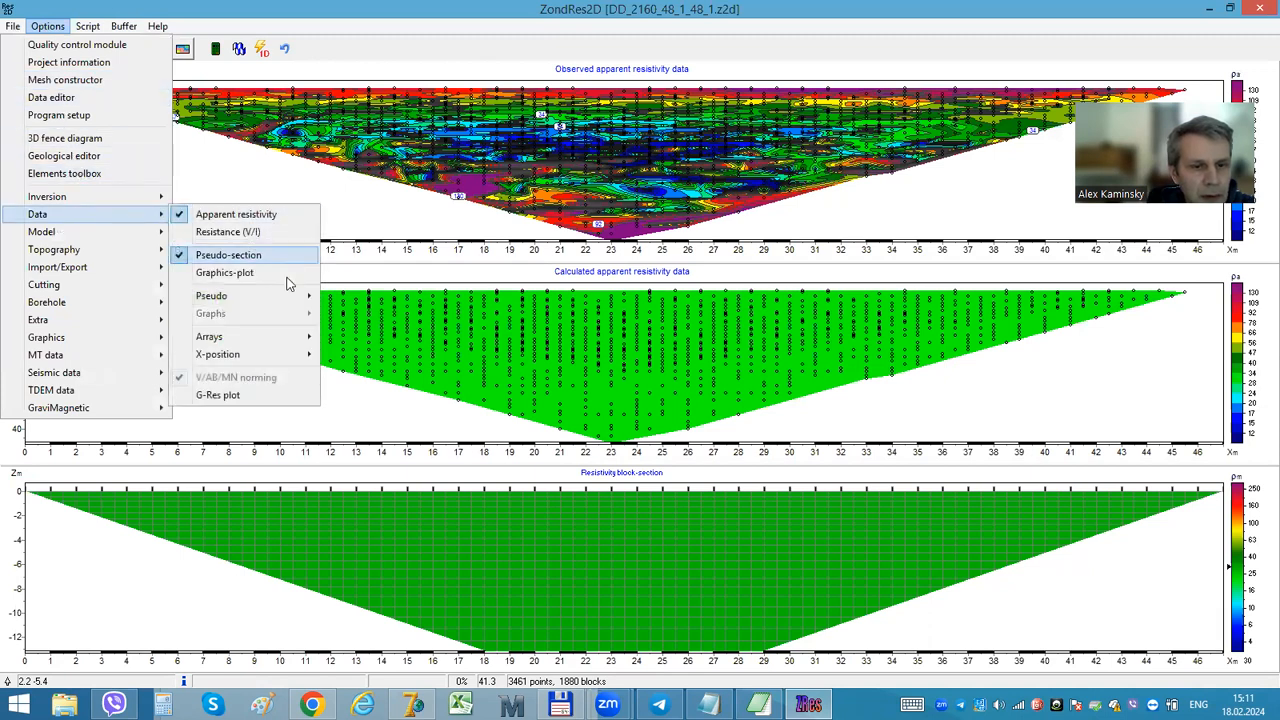
mouse_move(266, 341)
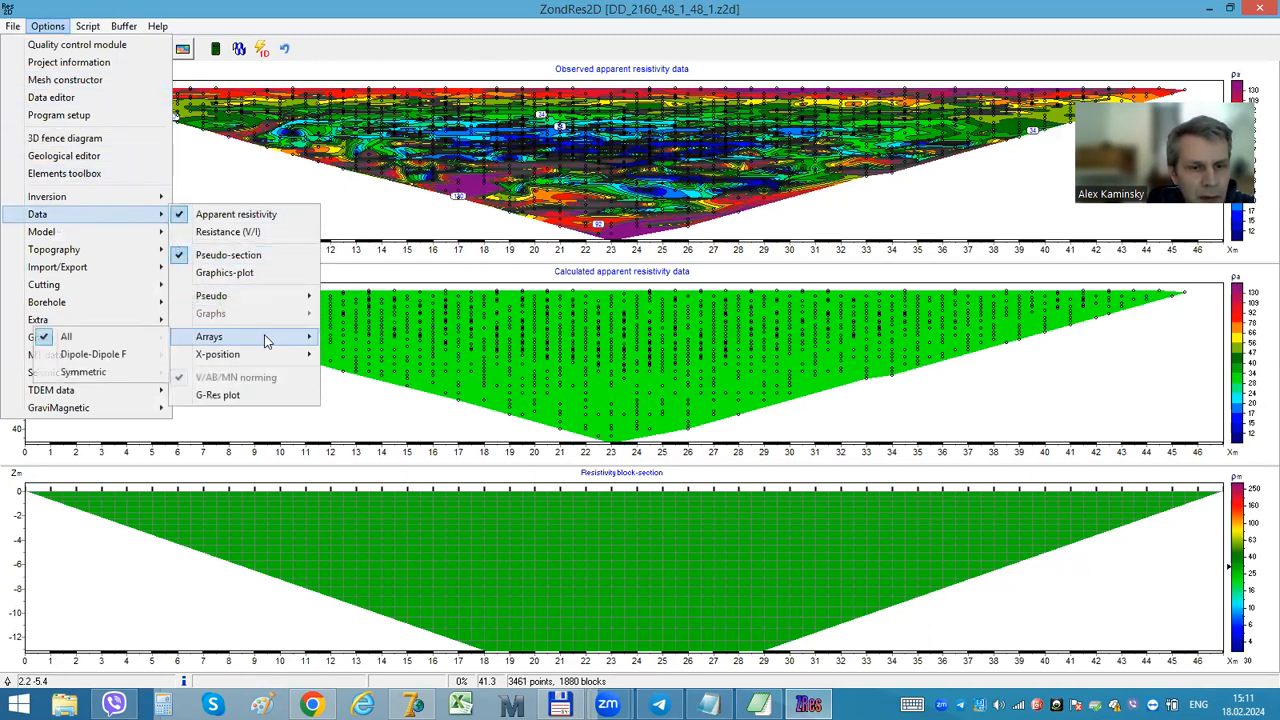
click(96, 358)
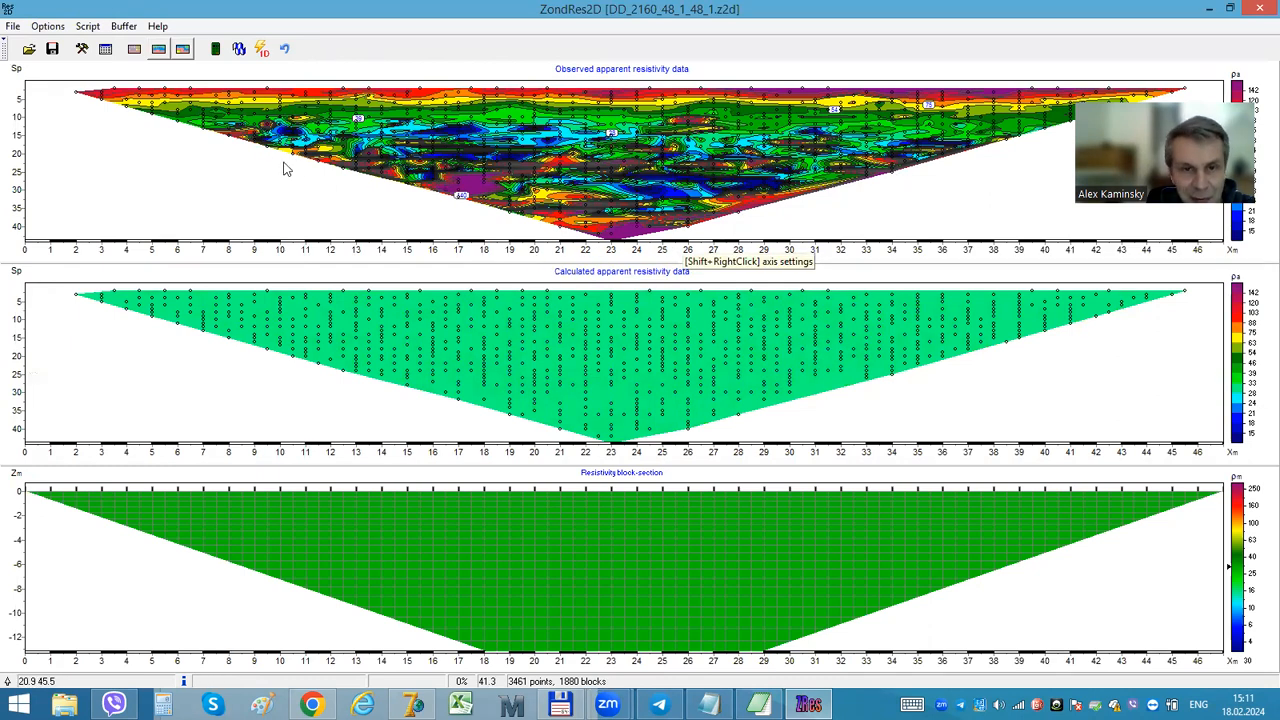
Step: Switch the combined data set's pseudo-sections to show only the Symmetric array
click(47, 26)
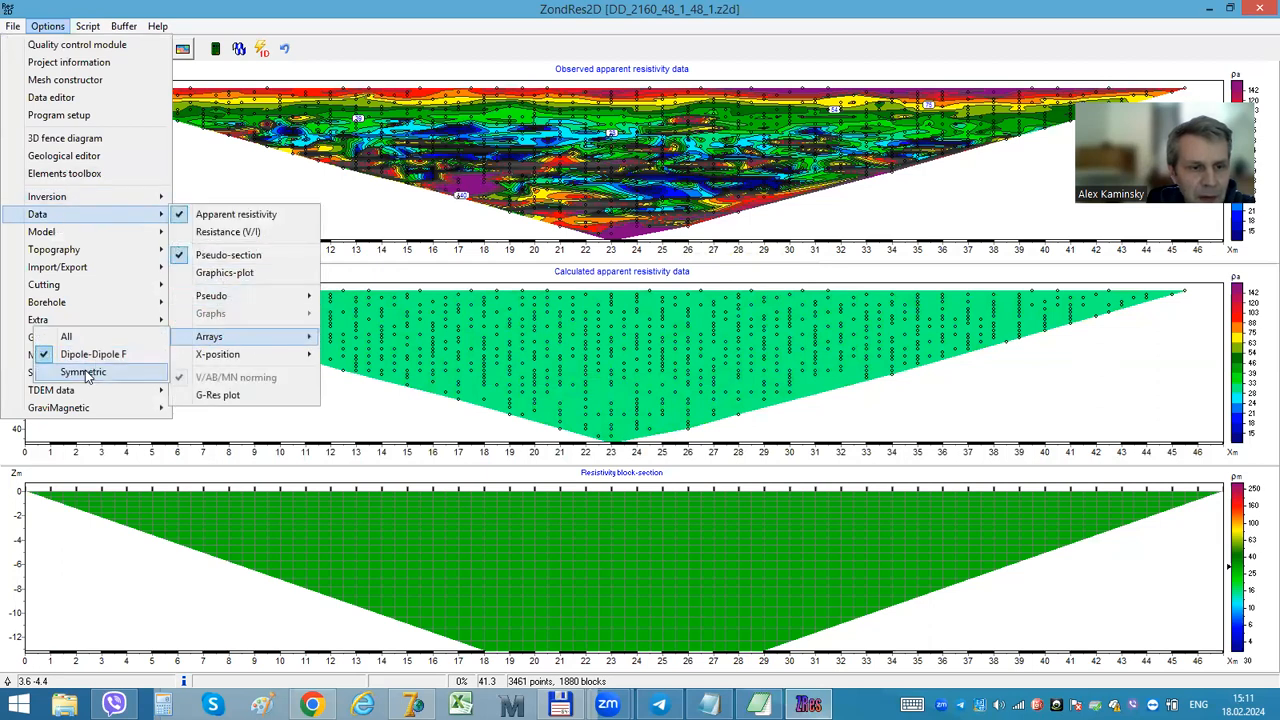
click(84, 372)
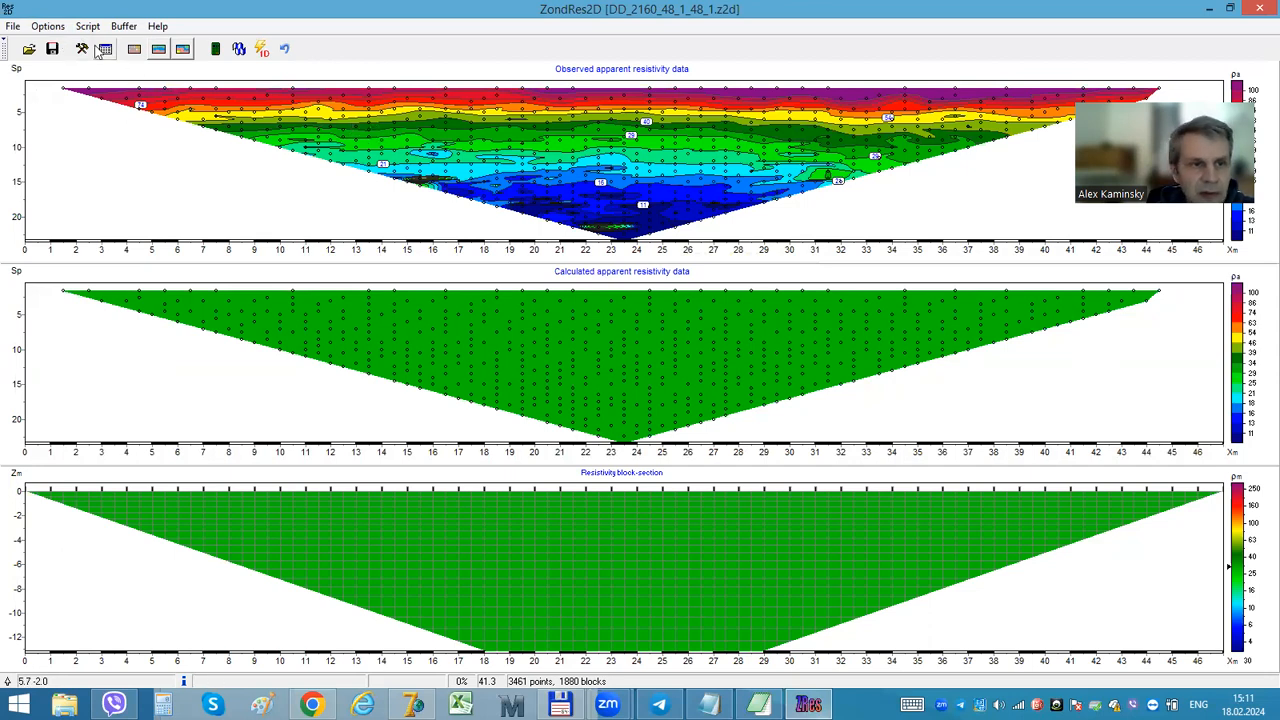
click(38, 27)
mouse_move(89, 205)
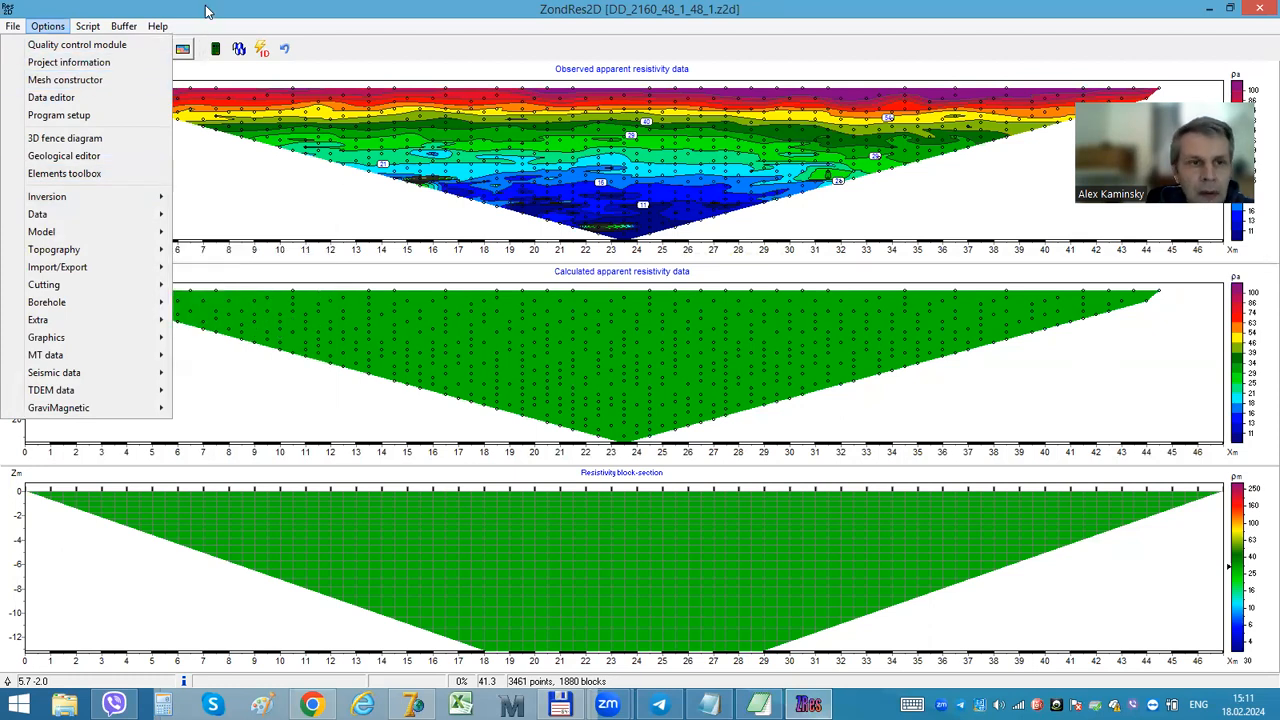
click(205, 16)
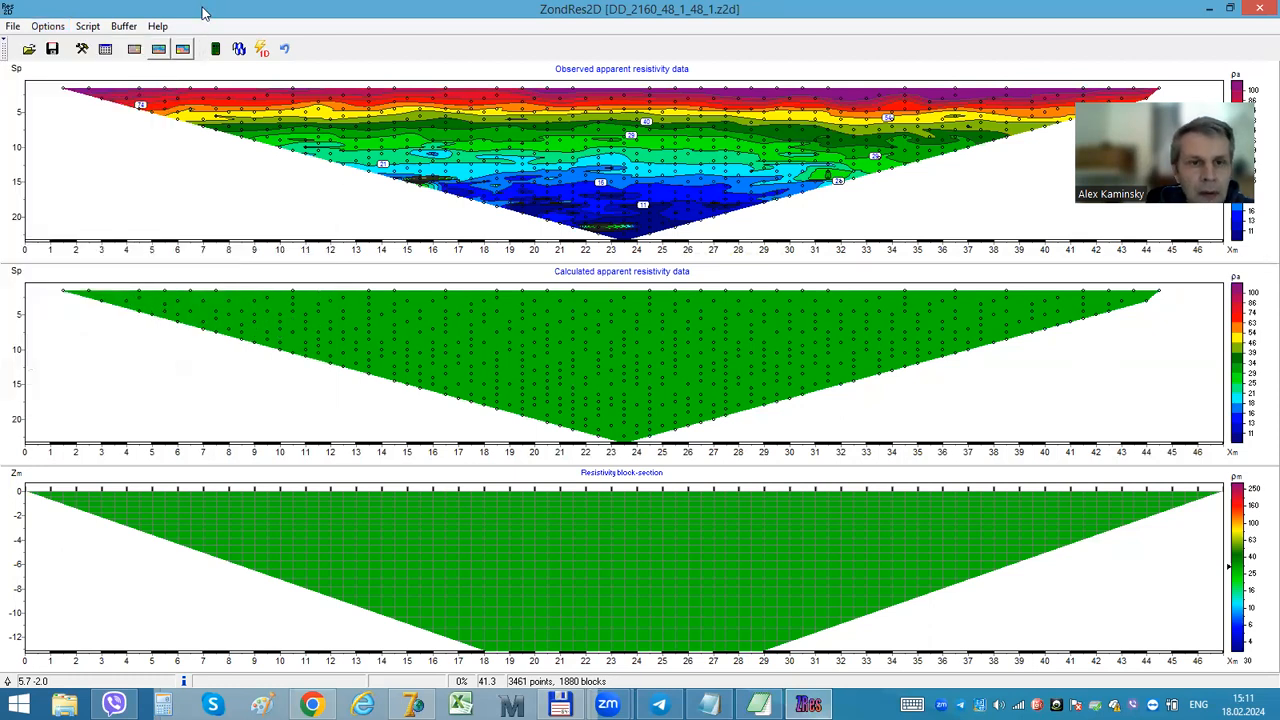
Step: Reopen the recent project D:\TEMP\syscal.z2d and accept its proposed mesh
click(12, 26)
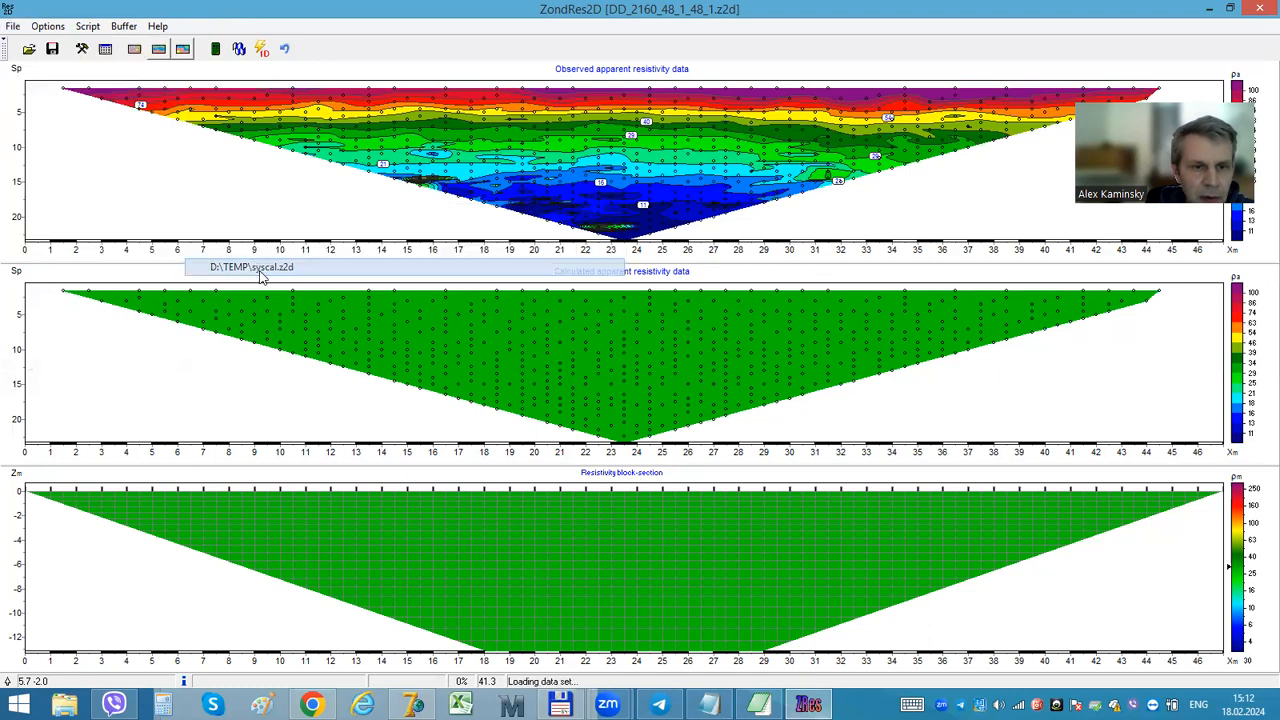
click(257, 270)
click(573, 471)
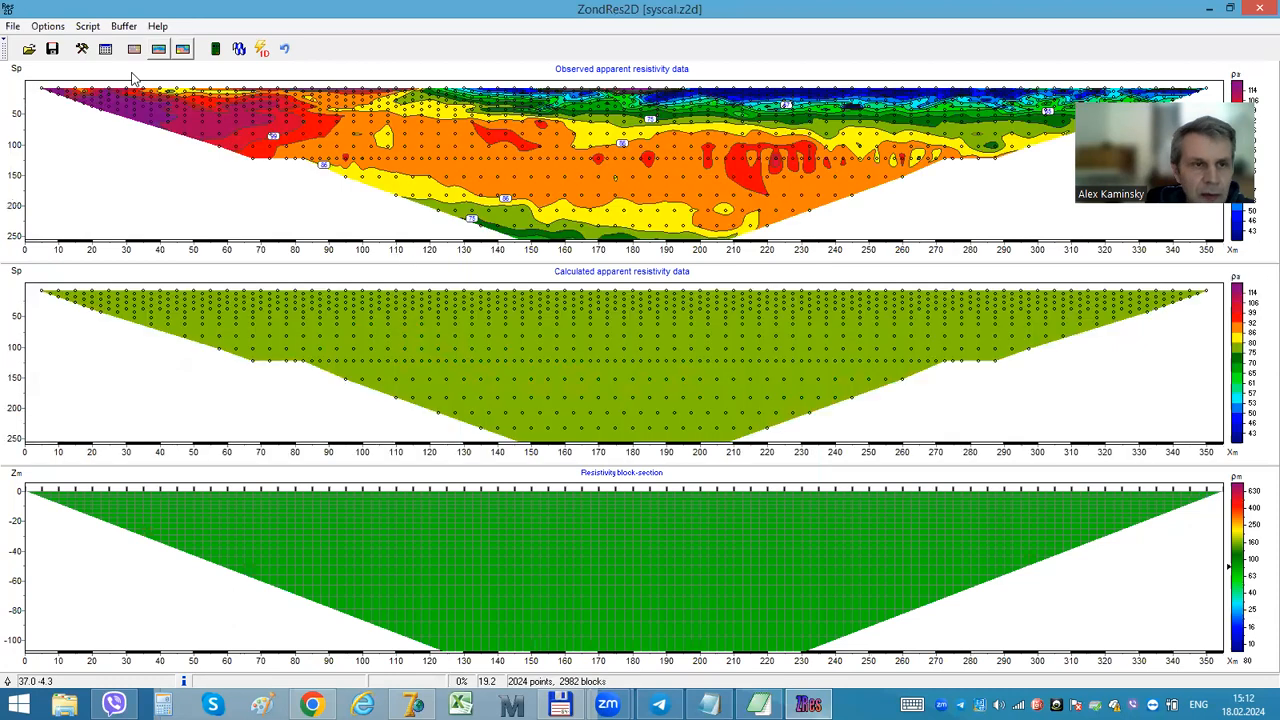
Step: Limit the displayed syscal data to the Pole-Dipole F array and run the inversion
click(47, 26)
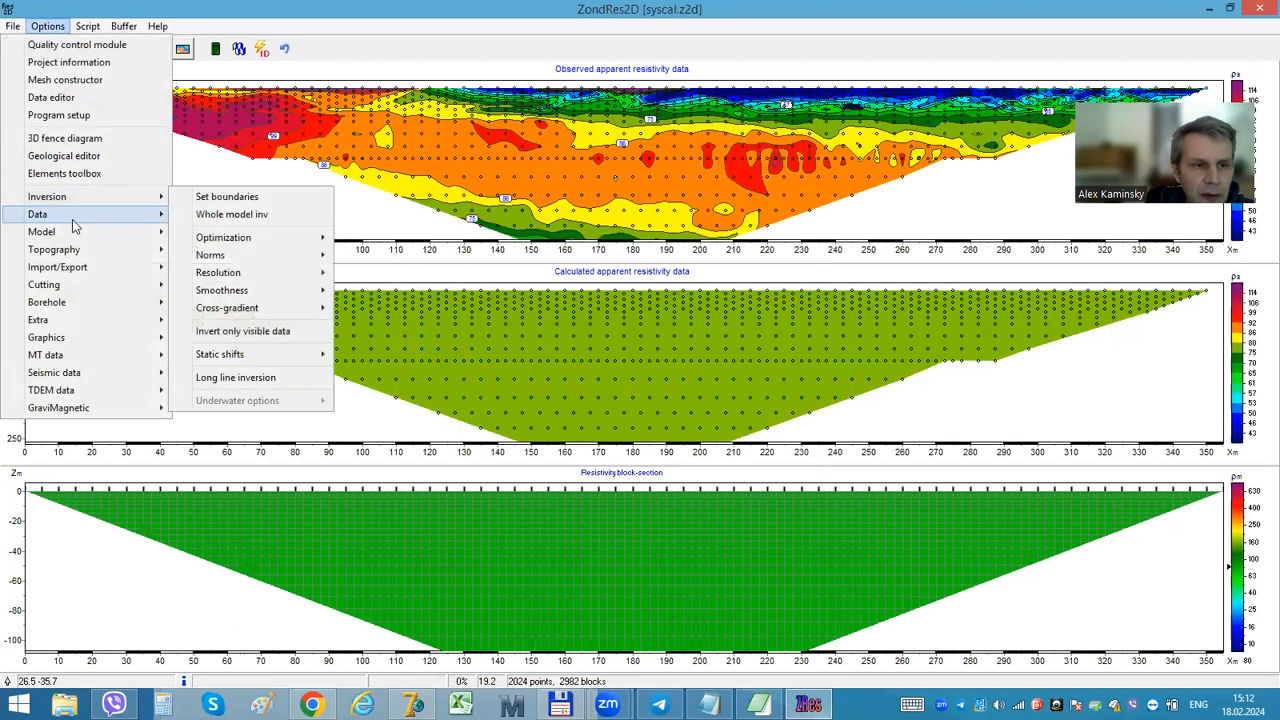
mouse_move(234, 340)
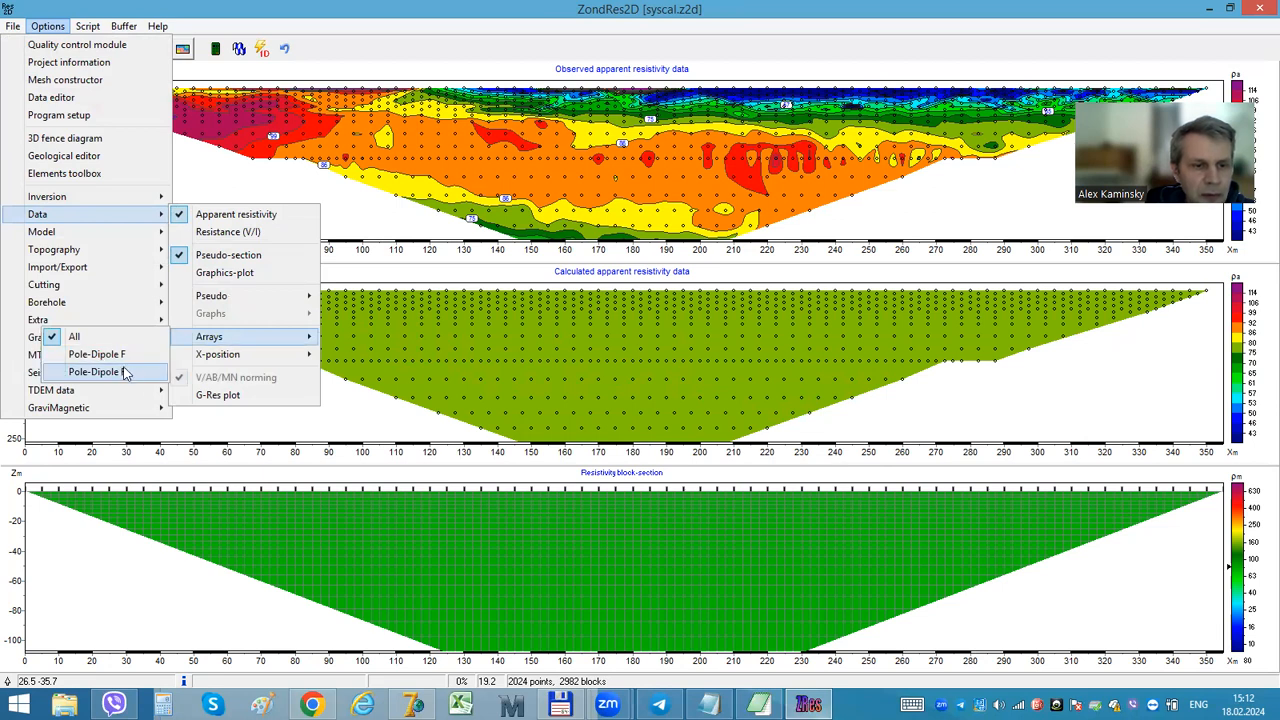
click(124, 372)
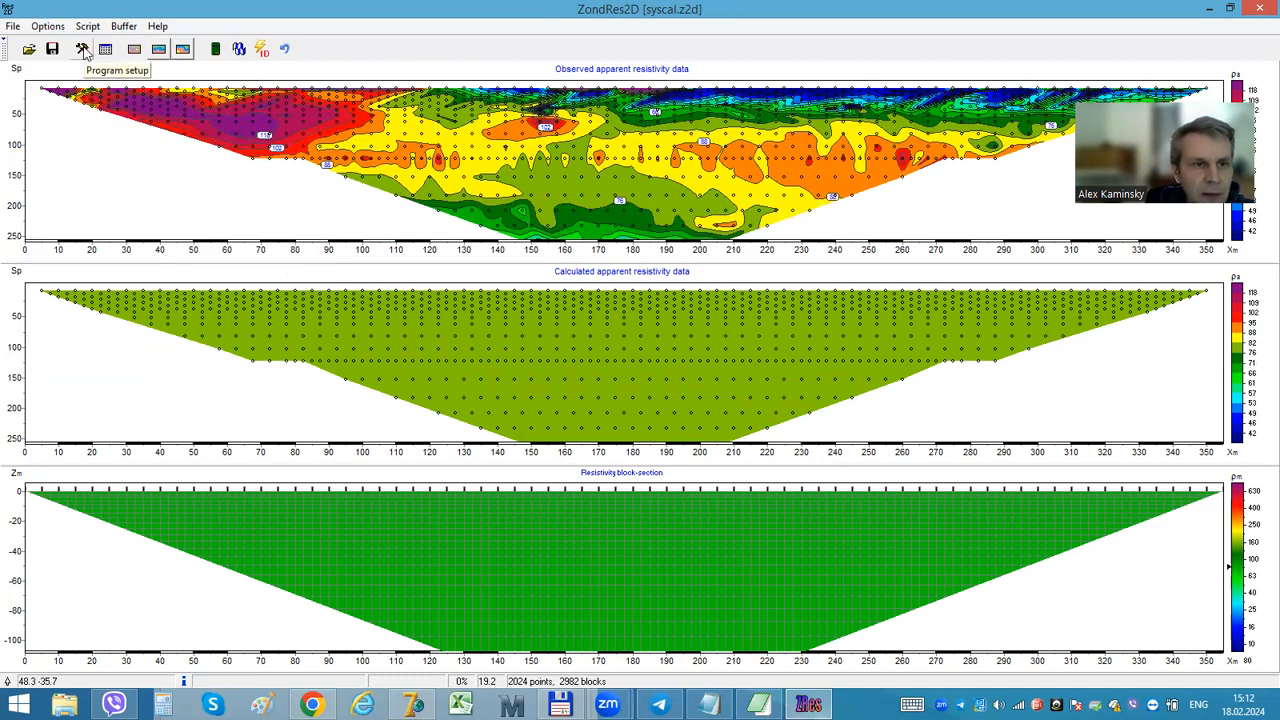
click(239, 52)
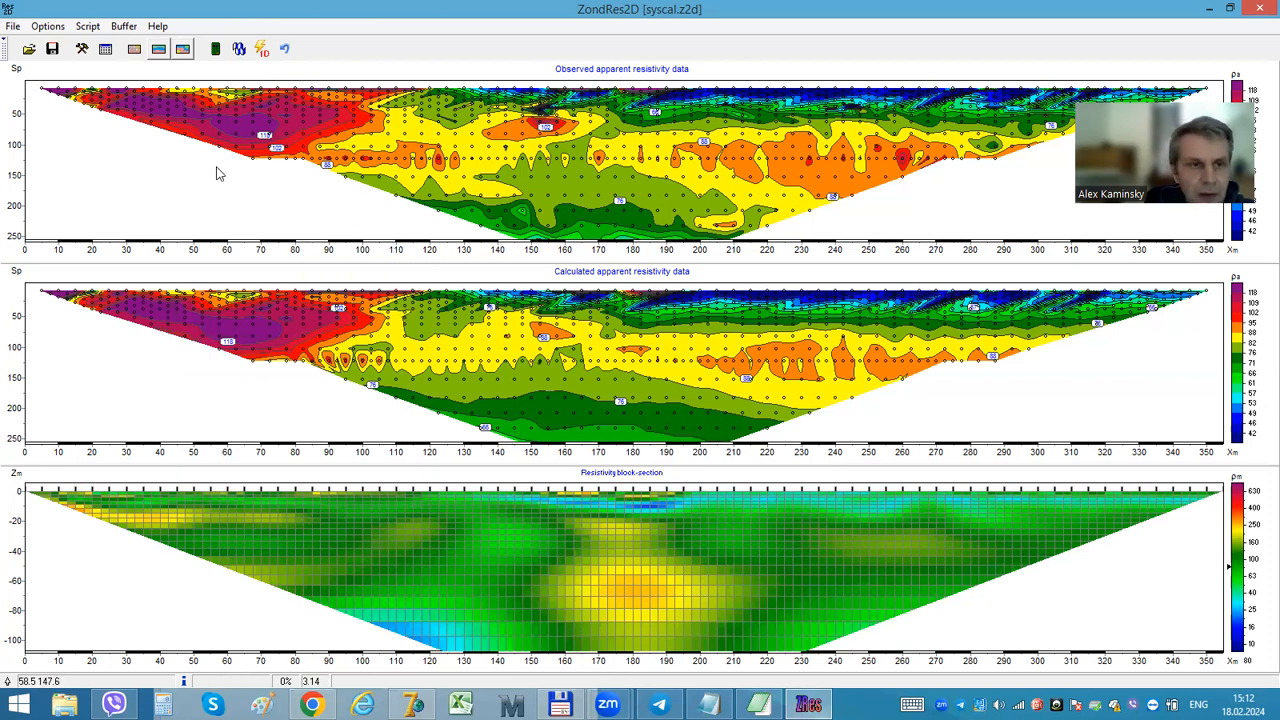
Step: Turn on the inversion option that inverts only the visible data
click(48, 26)
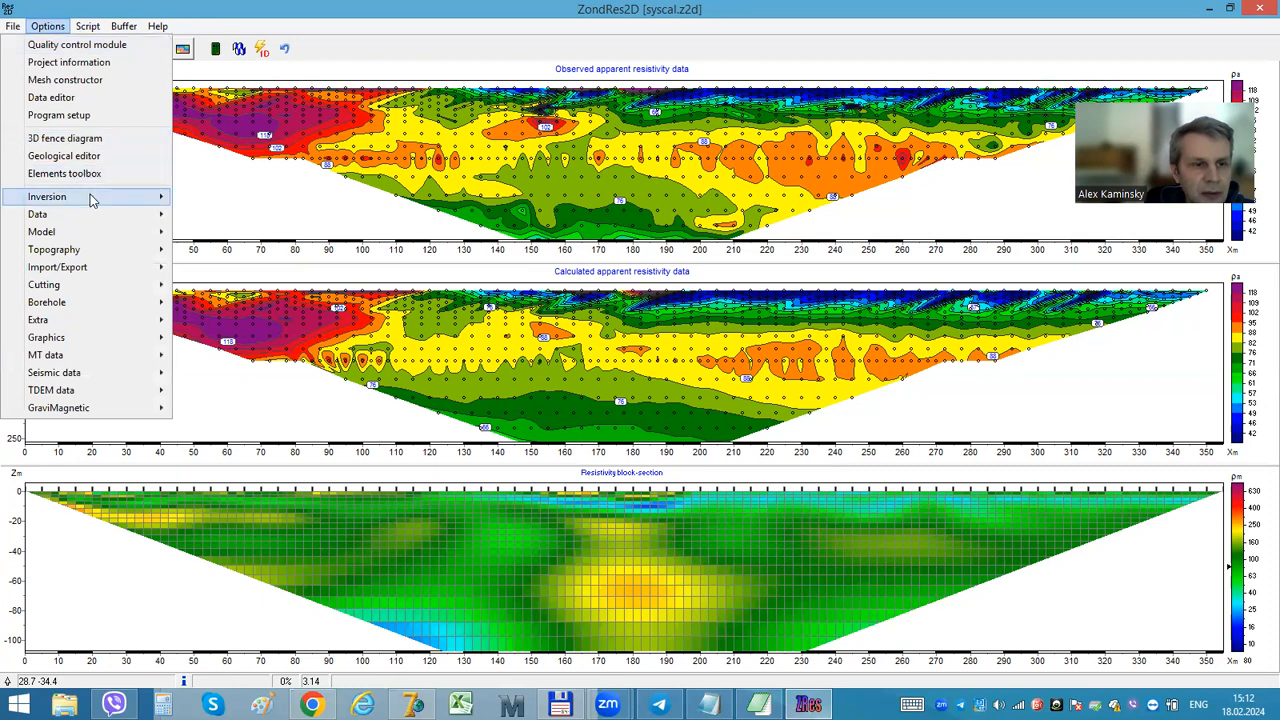
mouse_move(90, 197)
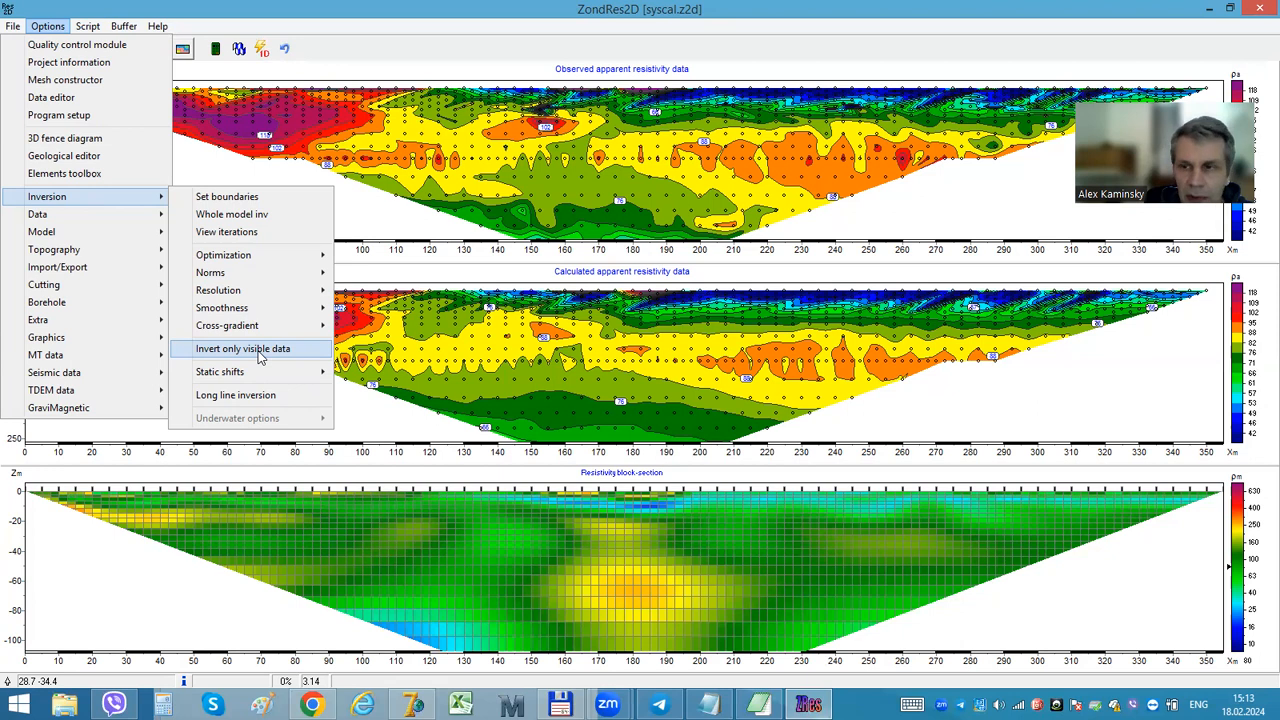
click(260, 358)
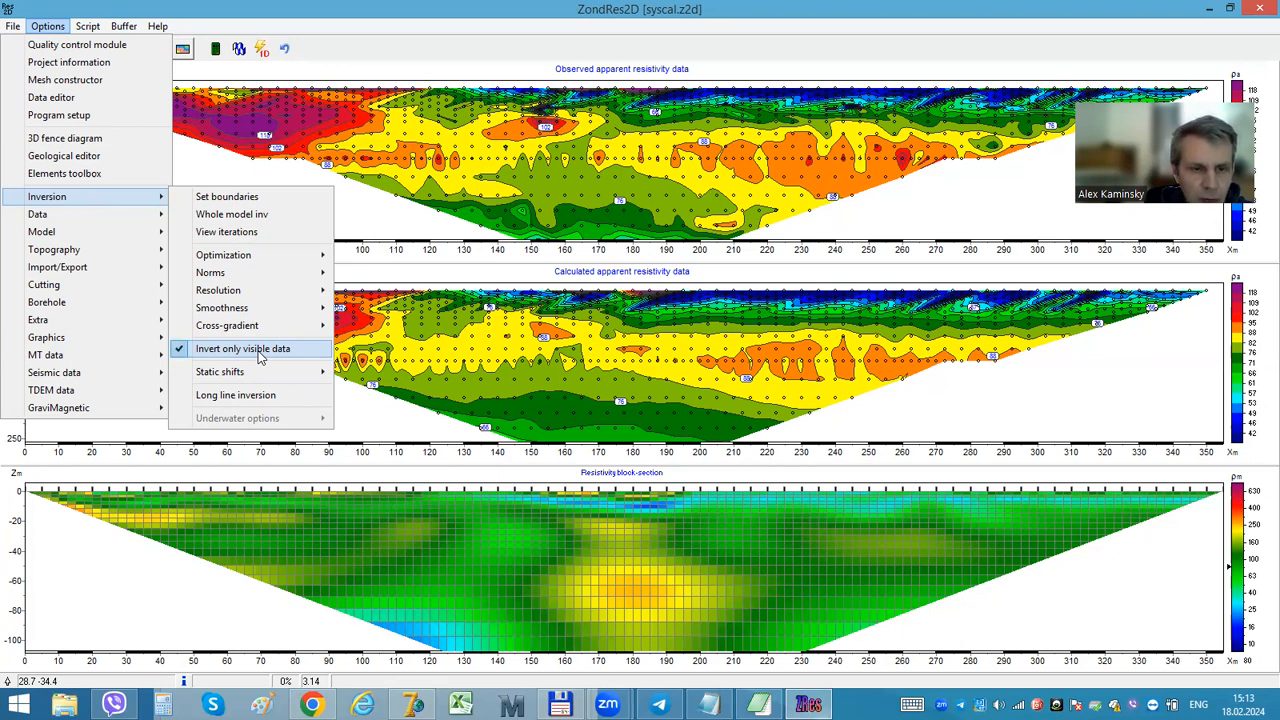
click(193, 10)
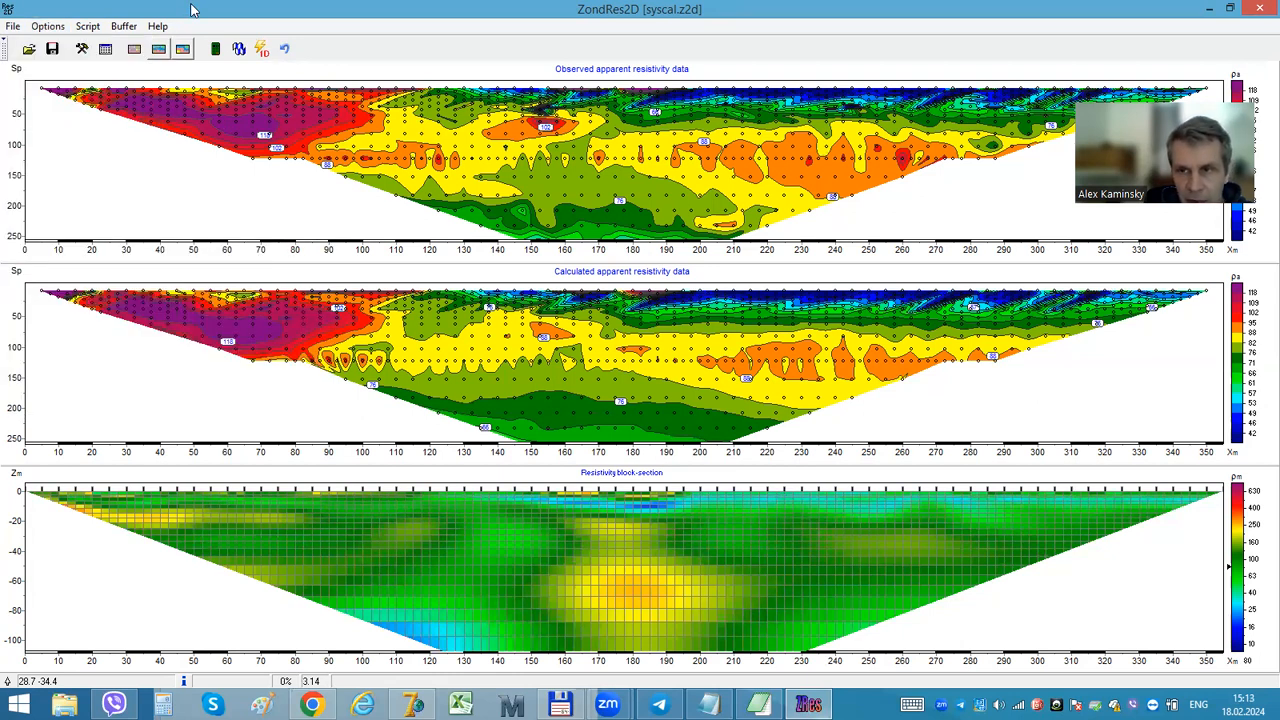
Step: Display the resistivity data as a graphics plot and pick the peak near 165 m on the observed curves
click(52, 27)
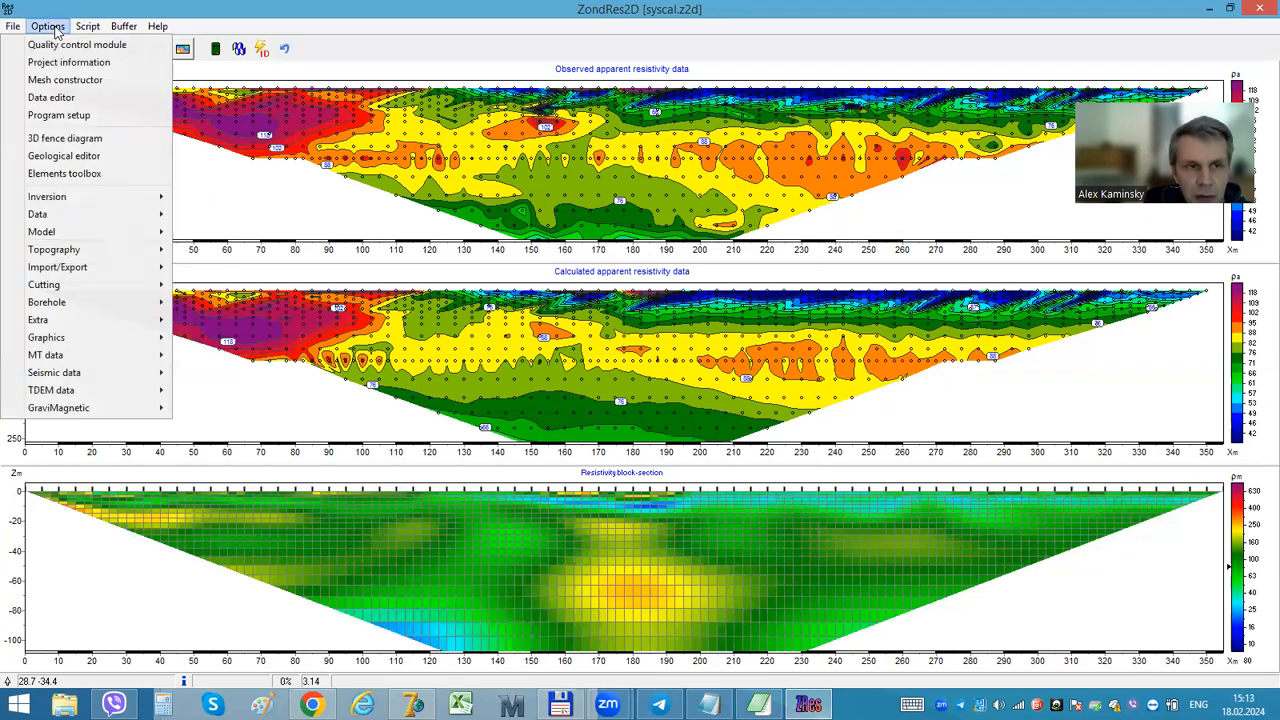
mouse_move(148, 218)
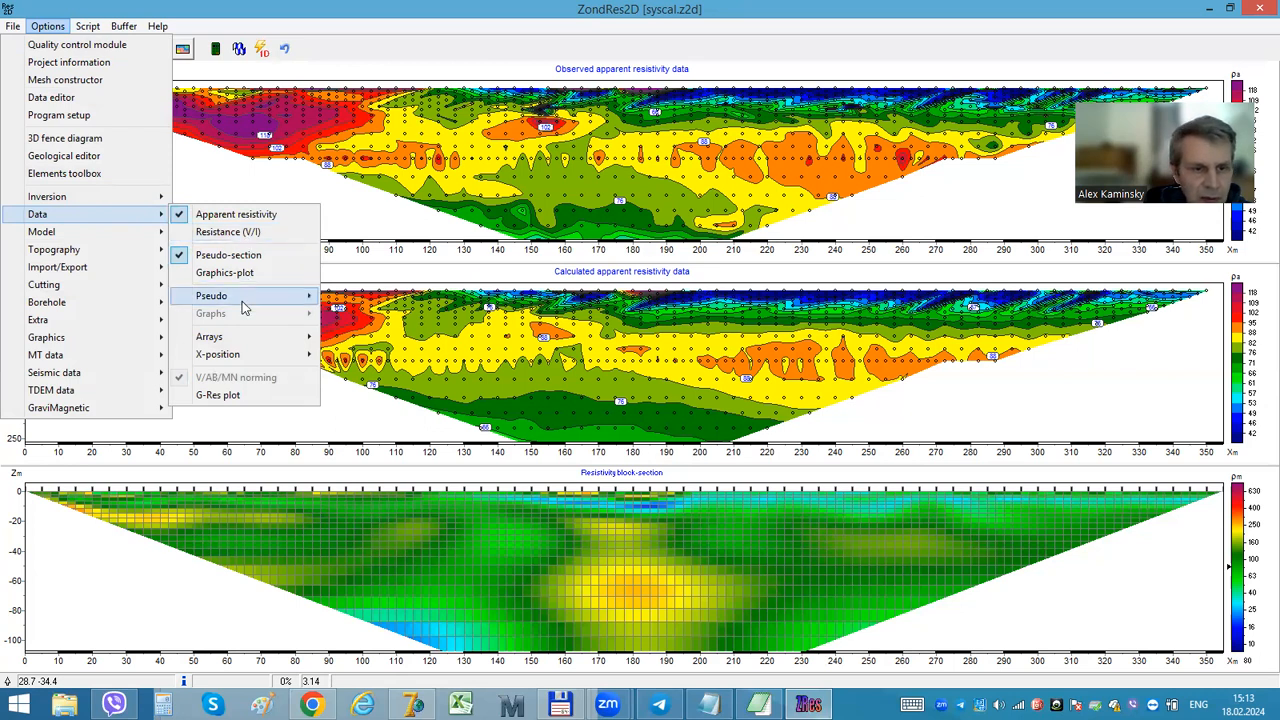
mouse_move(243, 338)
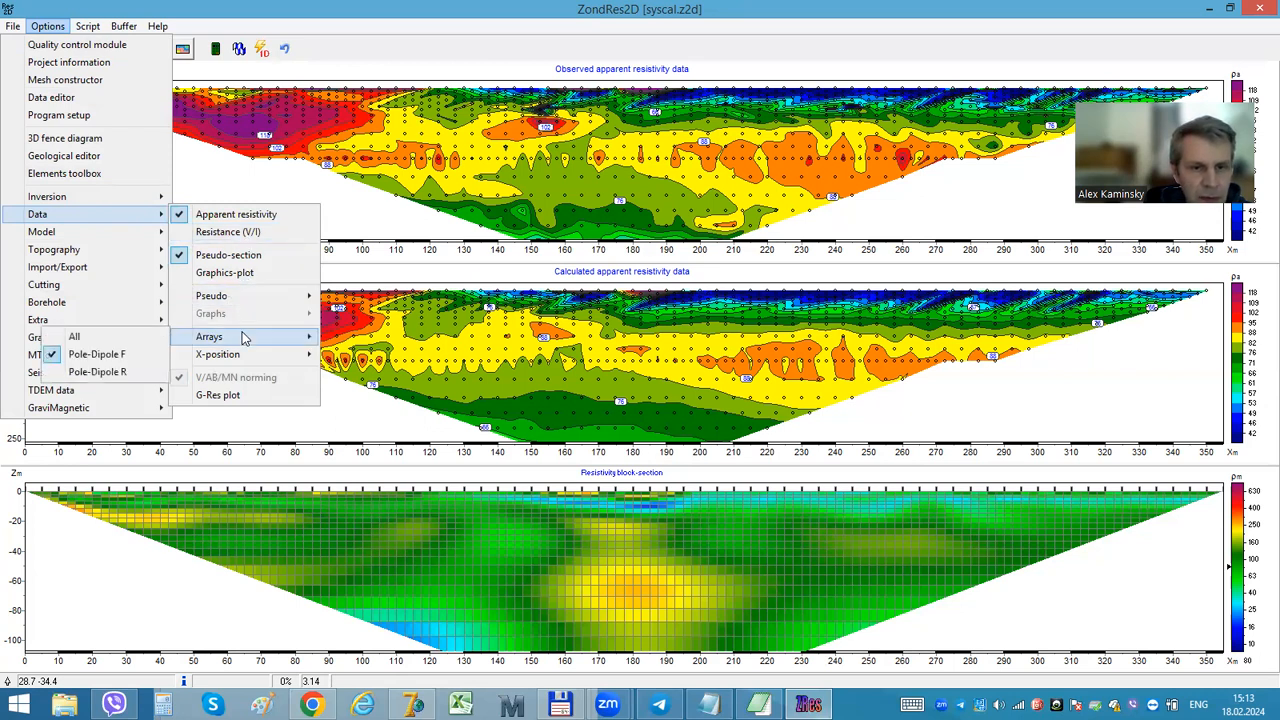
click(240, 272)
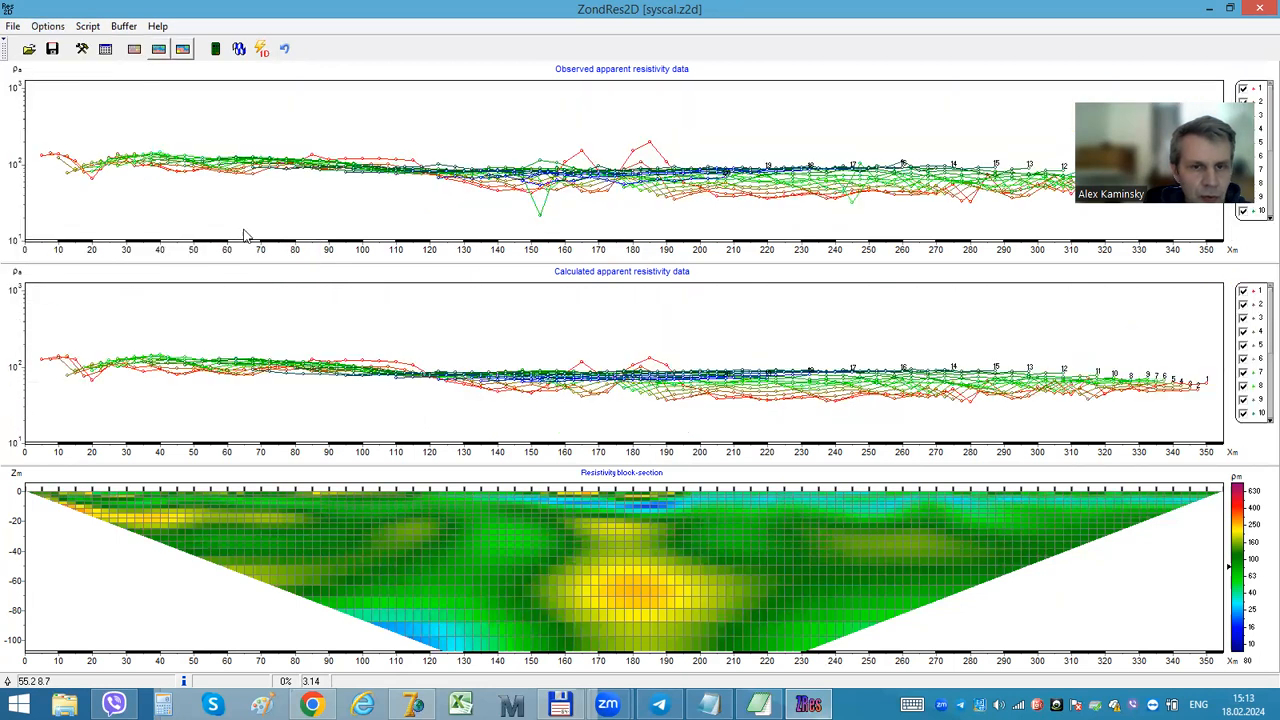
click(581, 152)
click(586, 156)
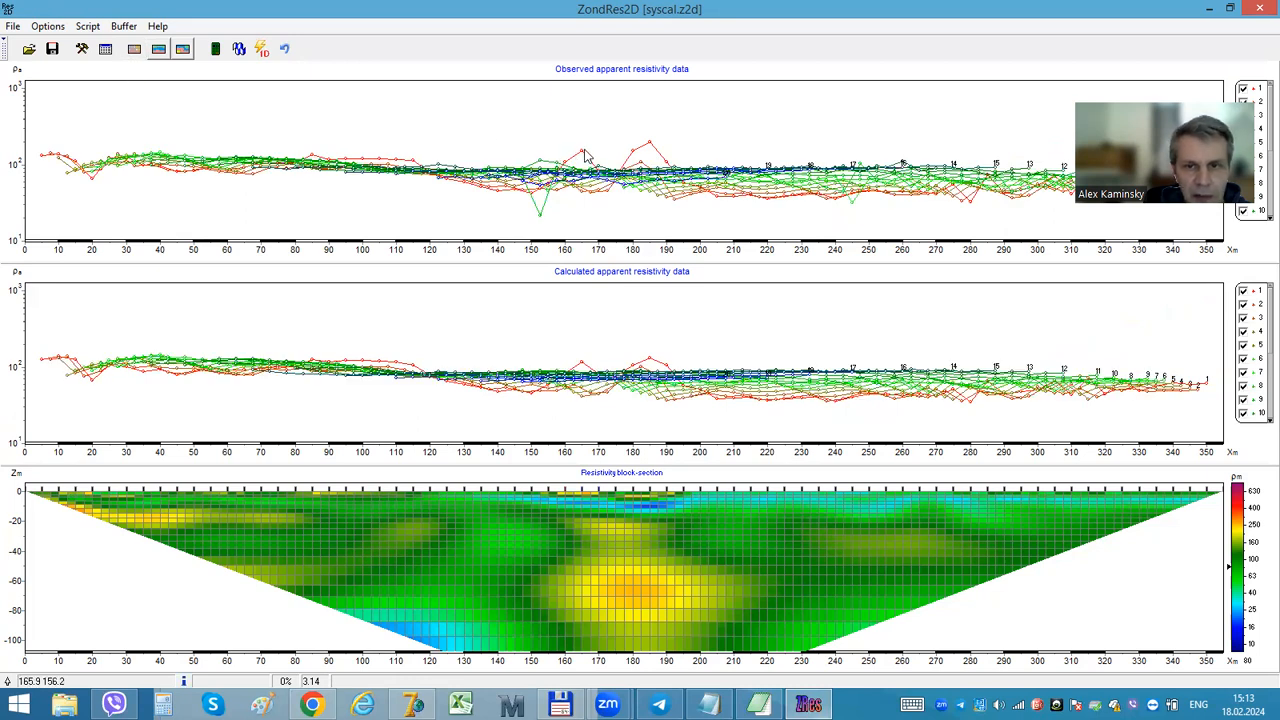
Step: Show all arrays in the graphics plot and isolate the observed curve through the peak near 165 m
click(45, 25)
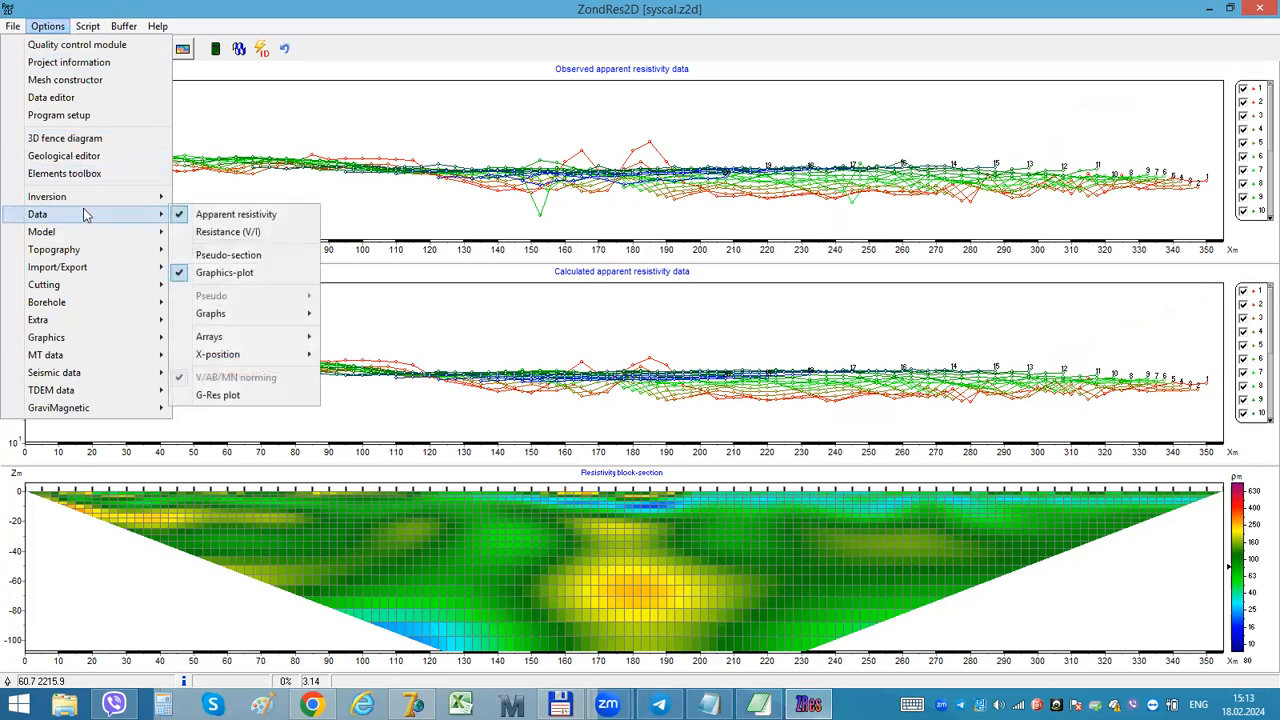
mouse_move(229, 338)
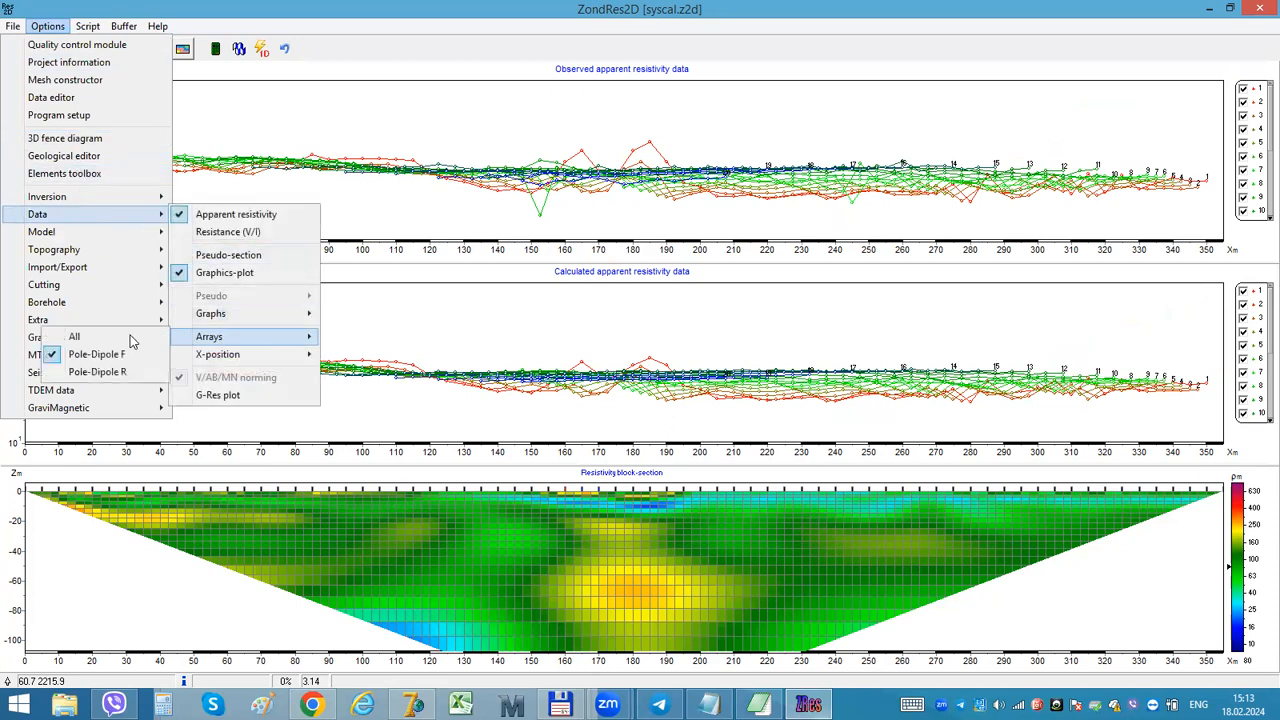
click(118, 340)
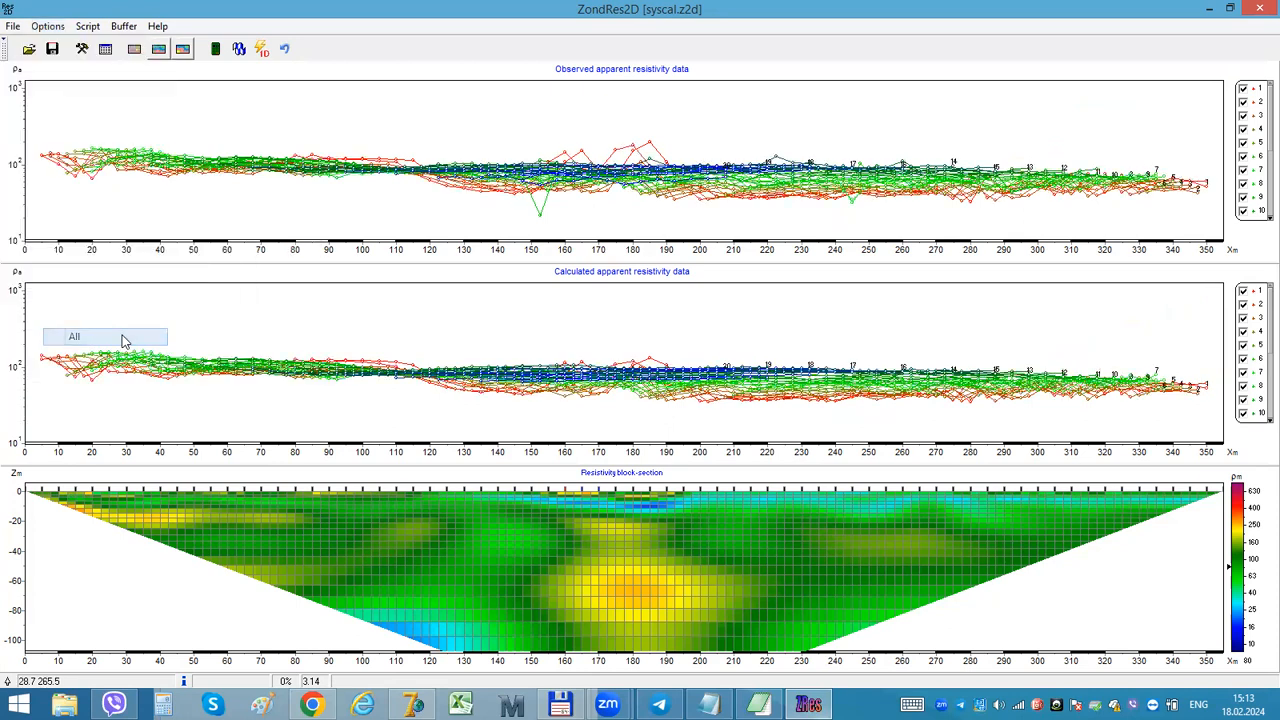
click(582, 153)
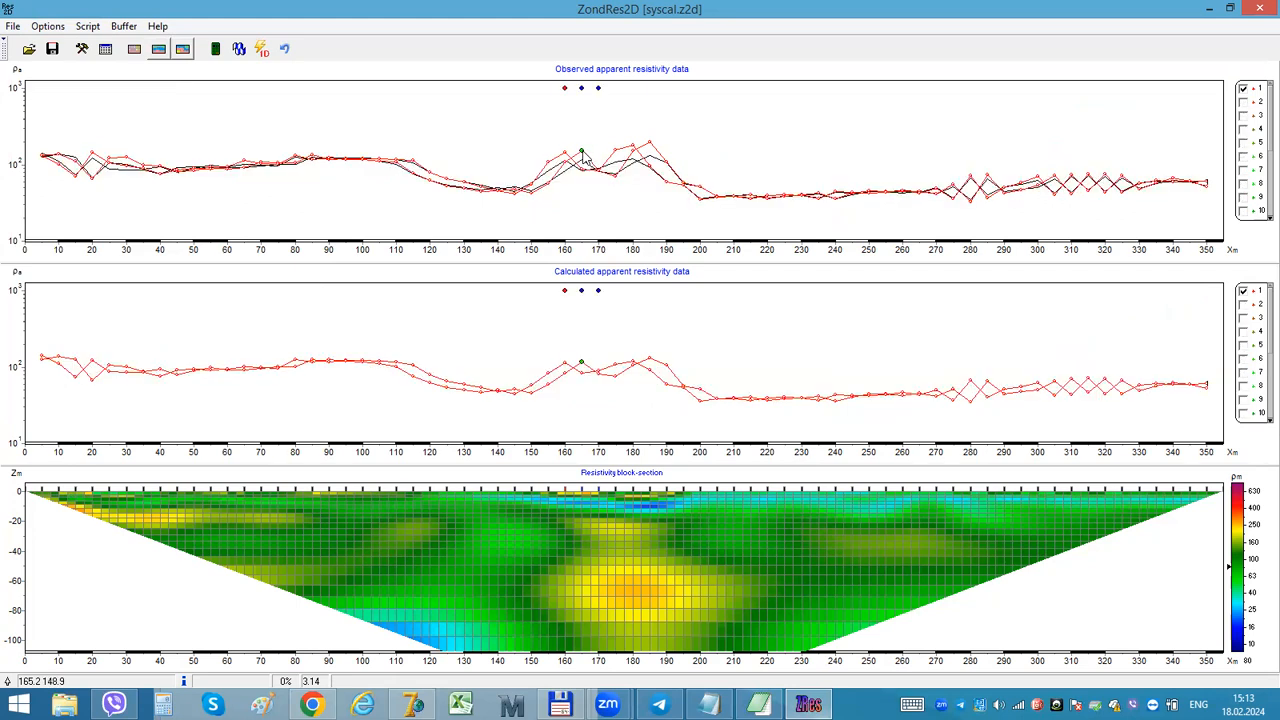
click(585, 157)
Step: Check that the inversion option for inverting only visible data is turned on
click(47, 26)
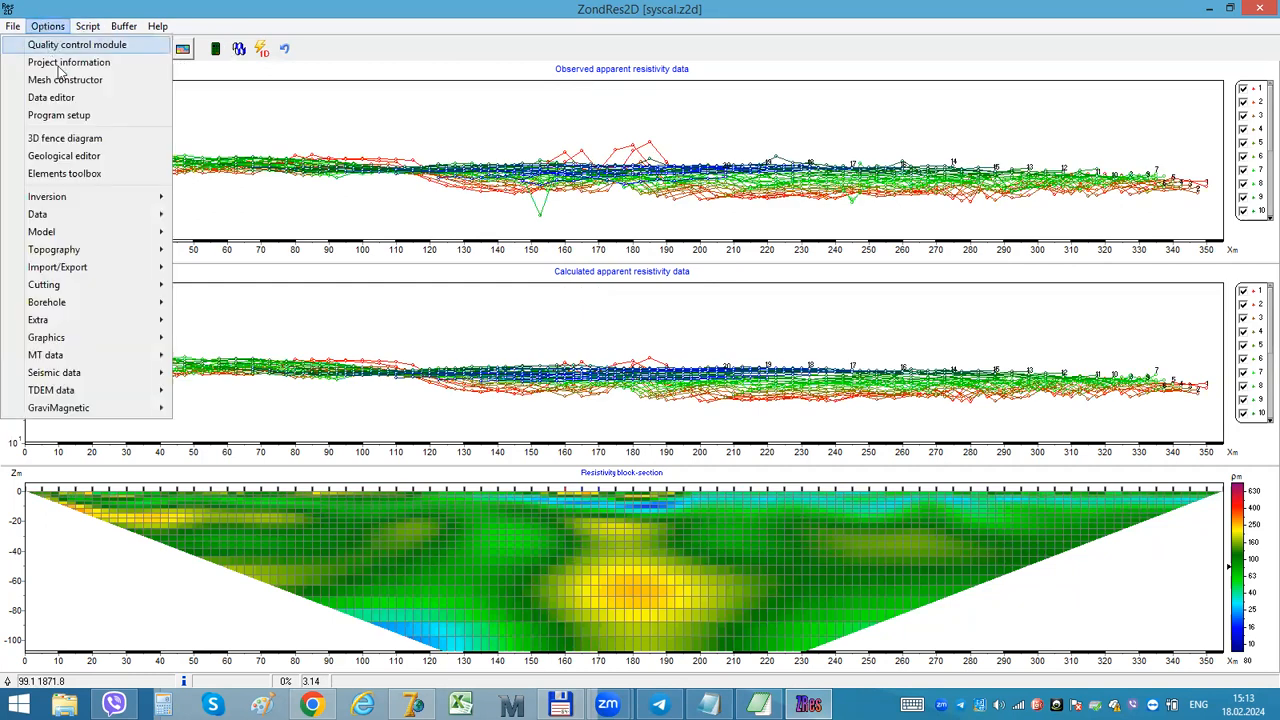
mouse_move(117, 240)
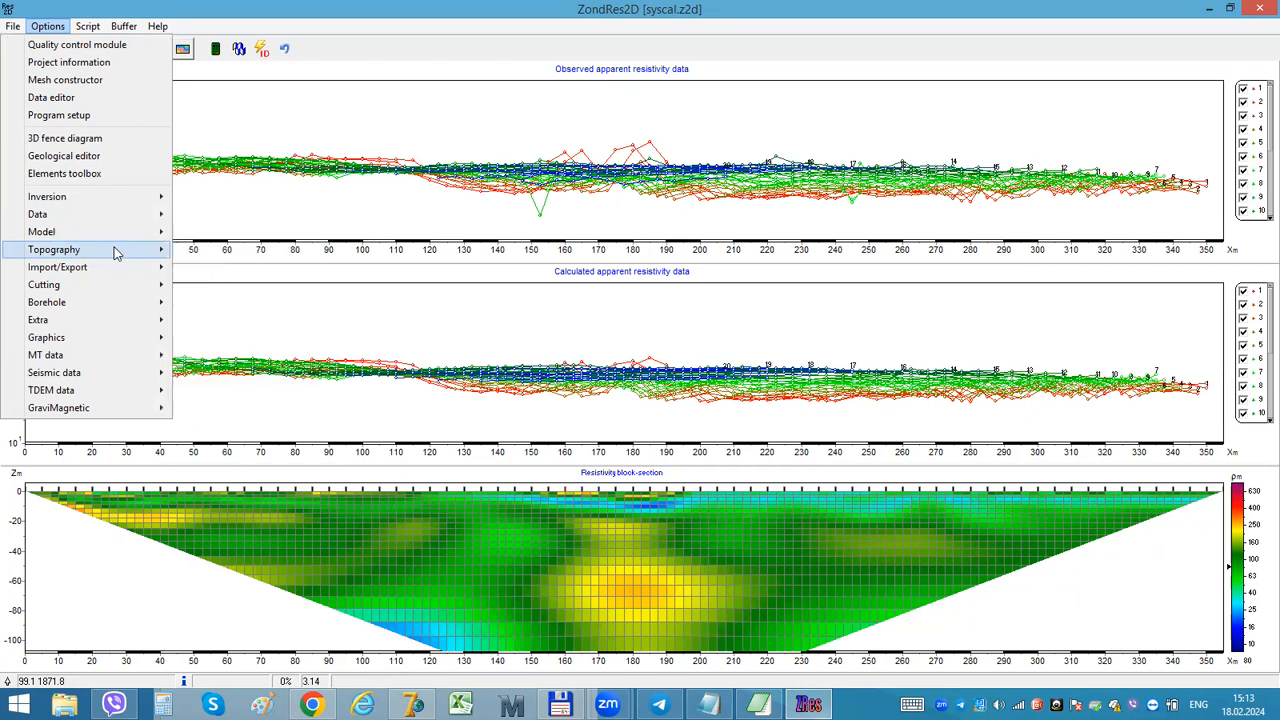
mouse_move(114, 197)
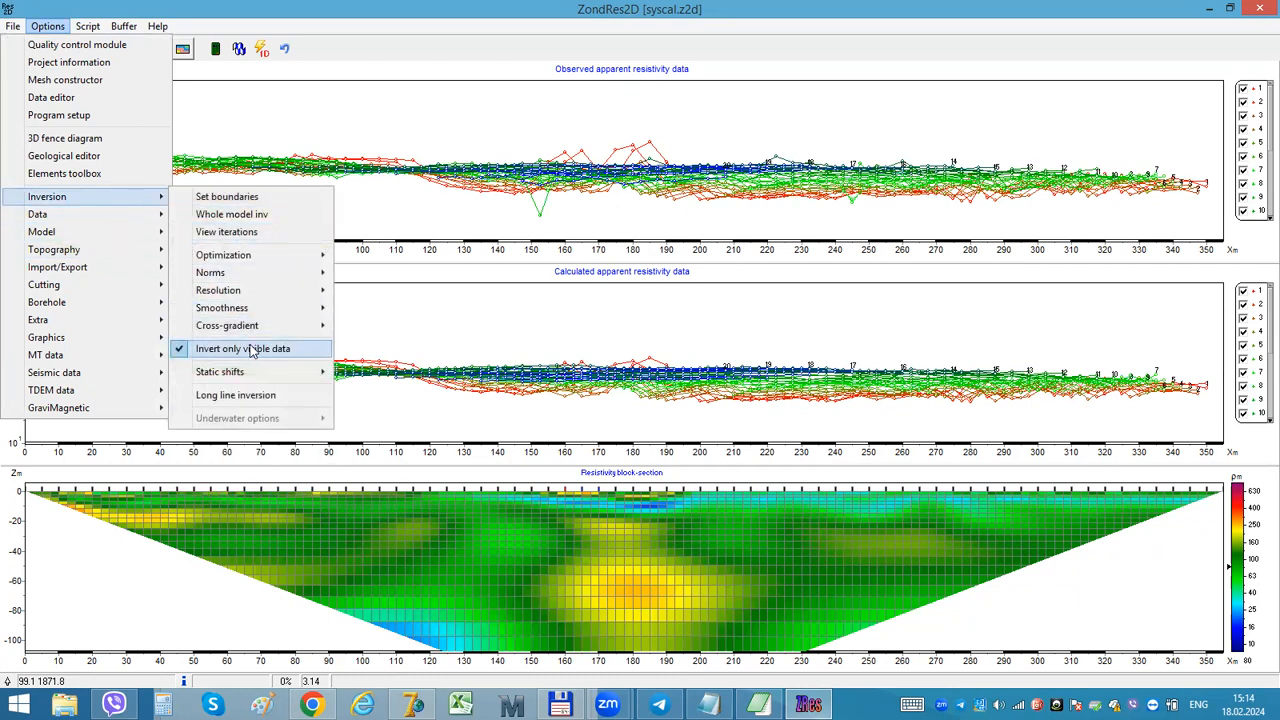
click(277, 100)
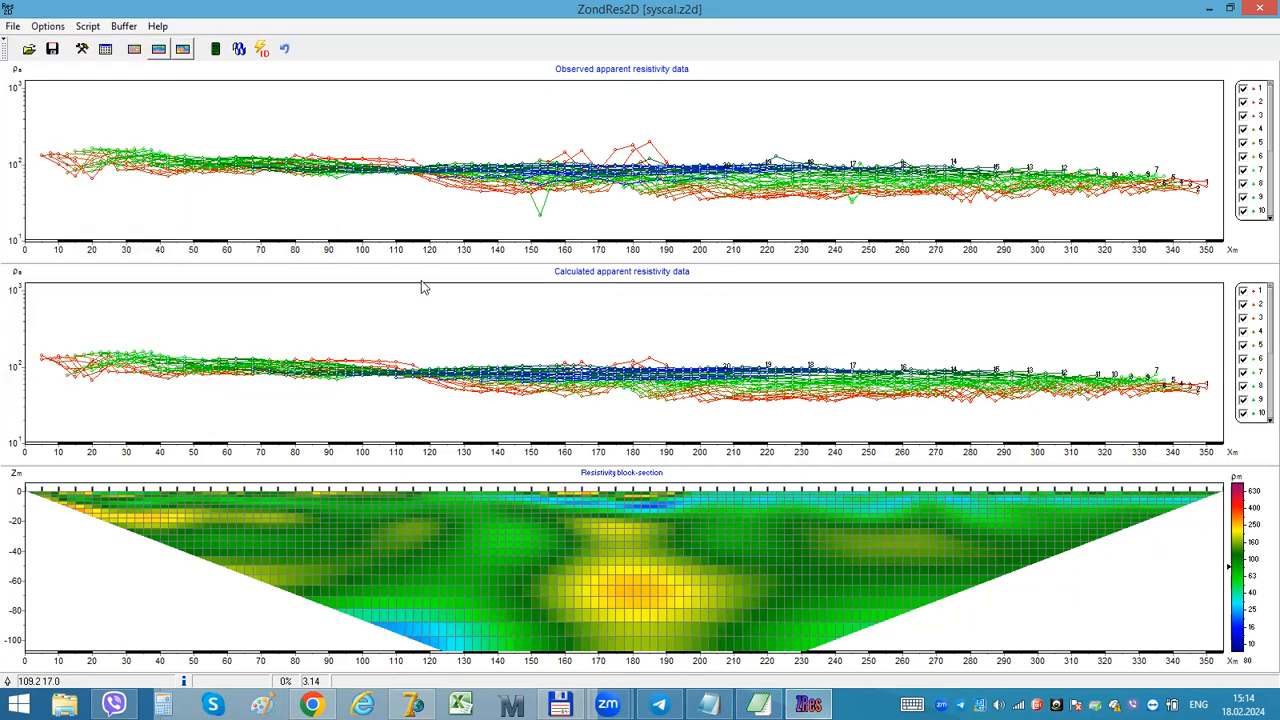
Step: Store the current resistivity model in the buffer as Model 1 and clear the block-section's parameters
click(124, 27)
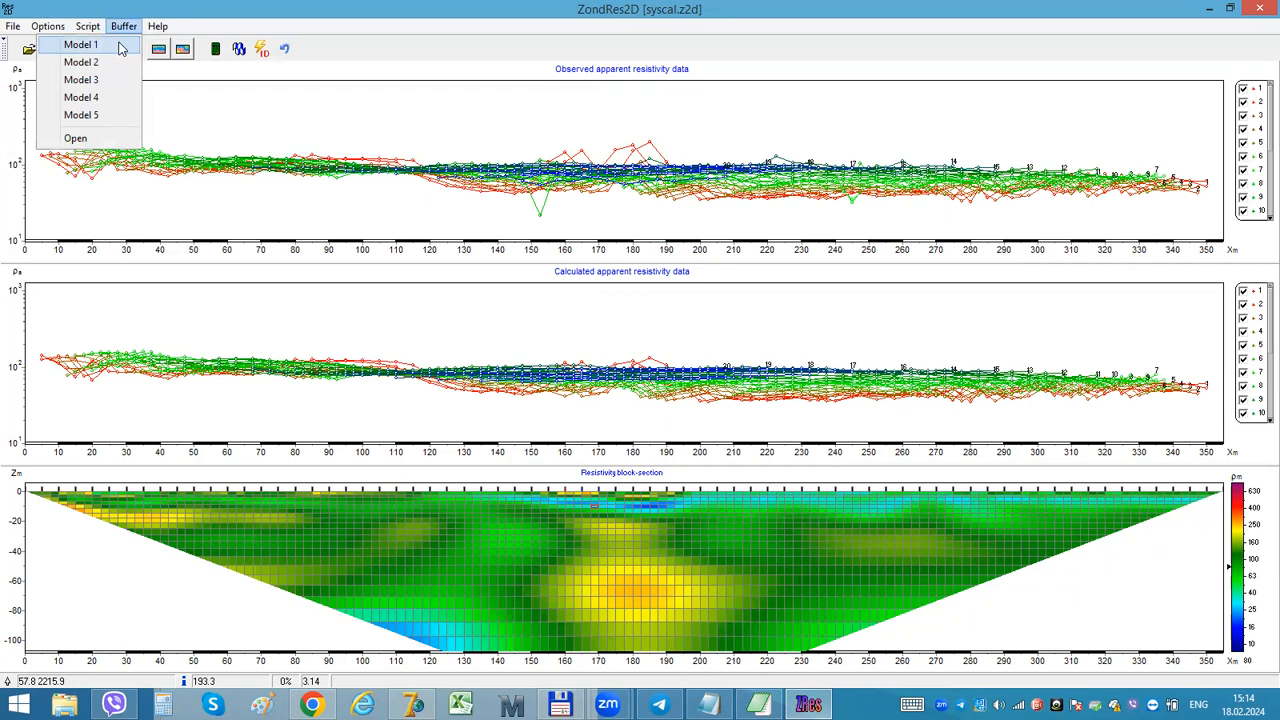
click(81, 45)
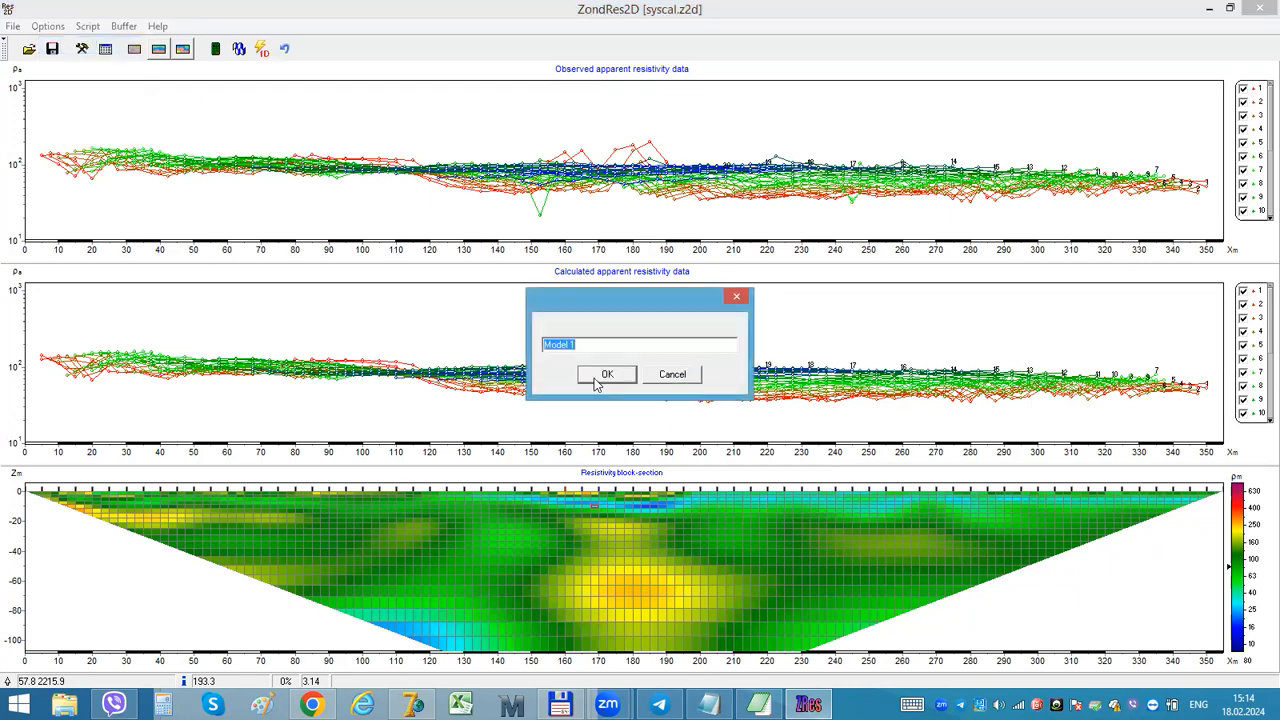
click(601, 377)
right_click(454, 539)
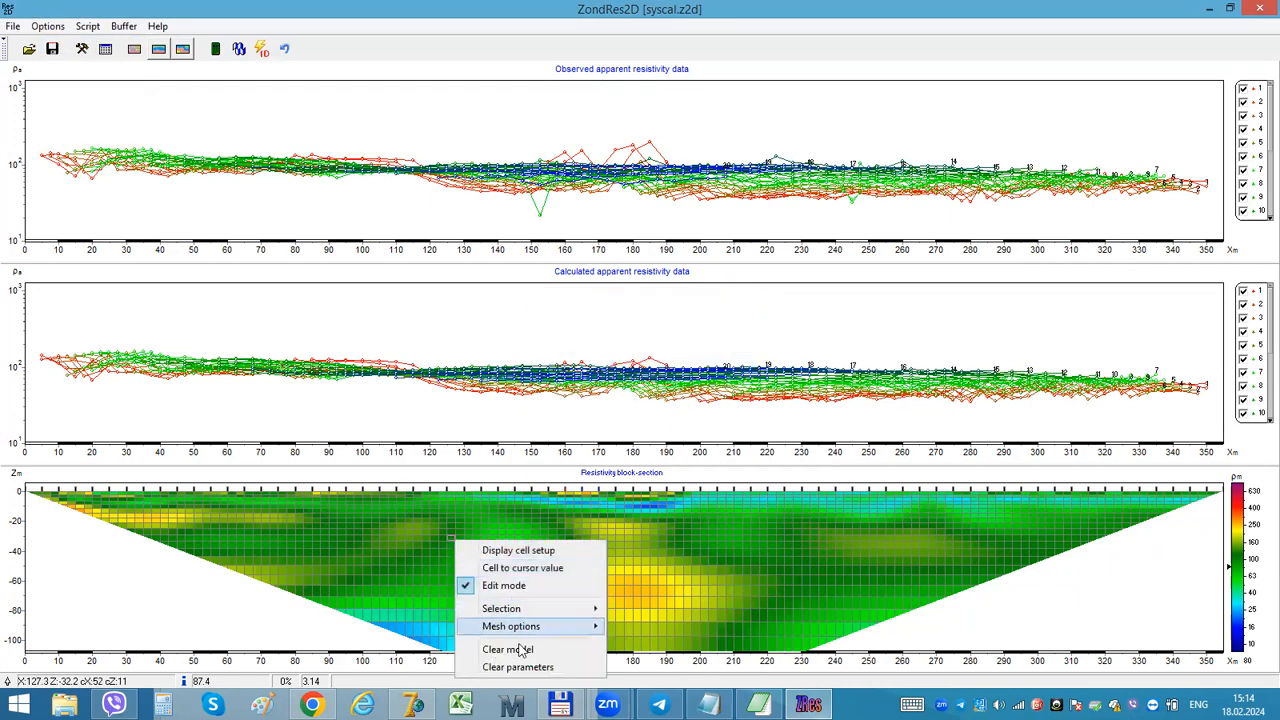
click(516, 667)
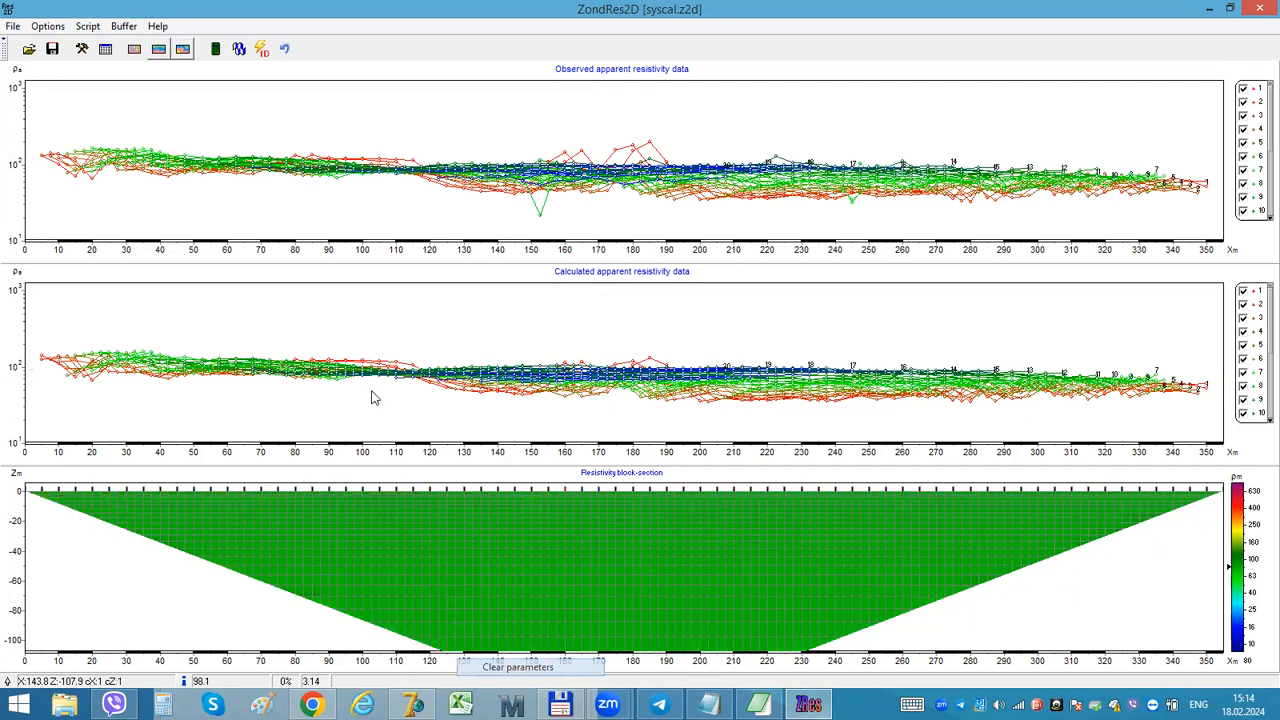
Step: Limit the displayed data to a single array type and run the inversion, stopping it during iteration 3
click(46, 27)
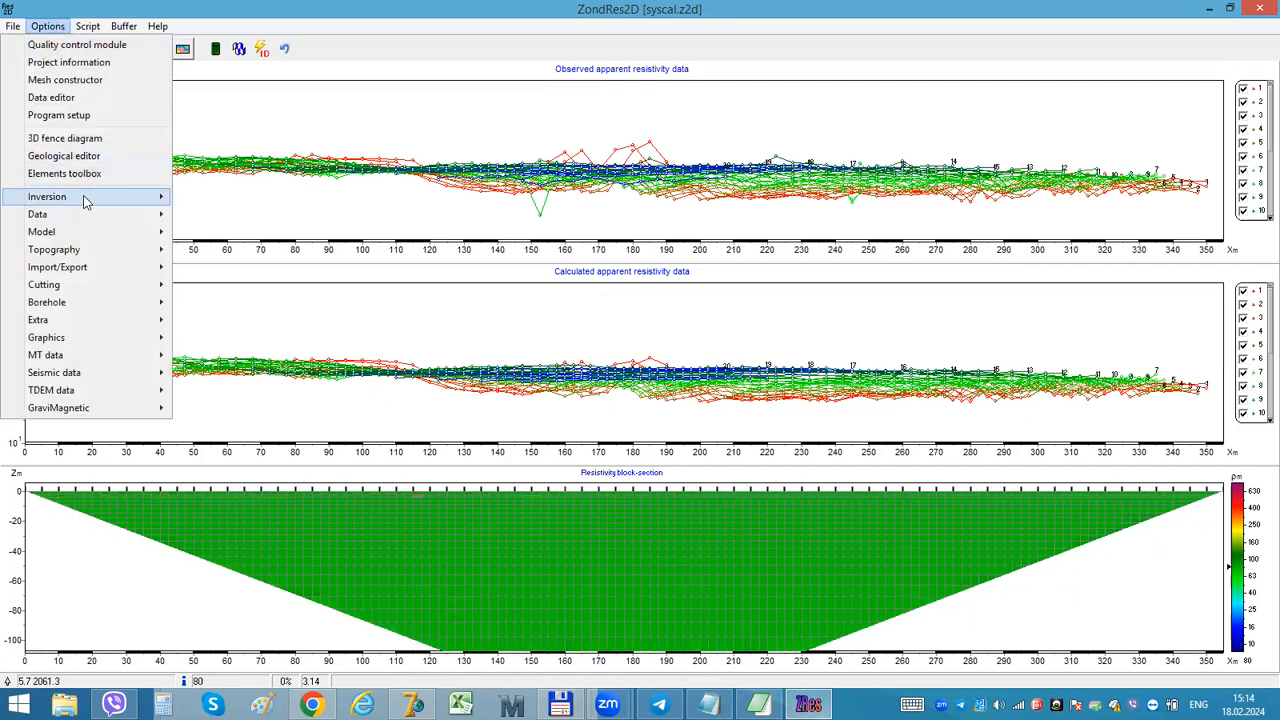
mouse_move(85, 200)
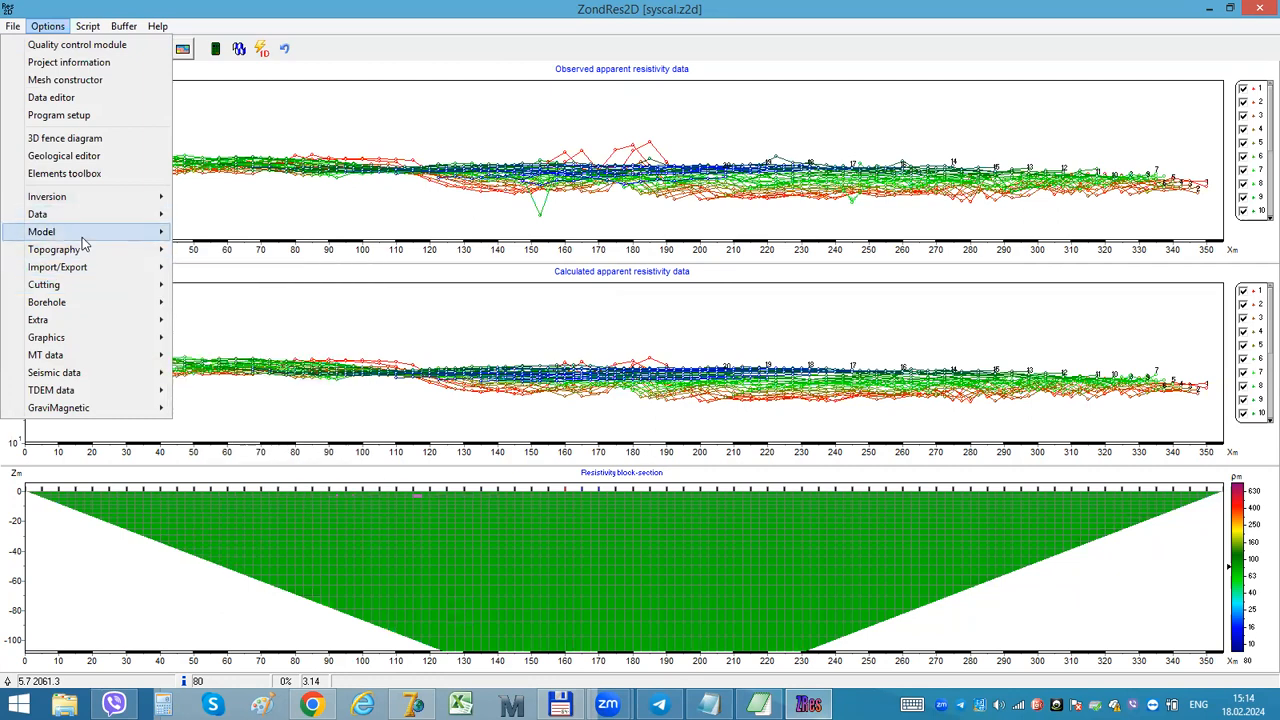
mouse_move(250, 334)
click(97, 355)
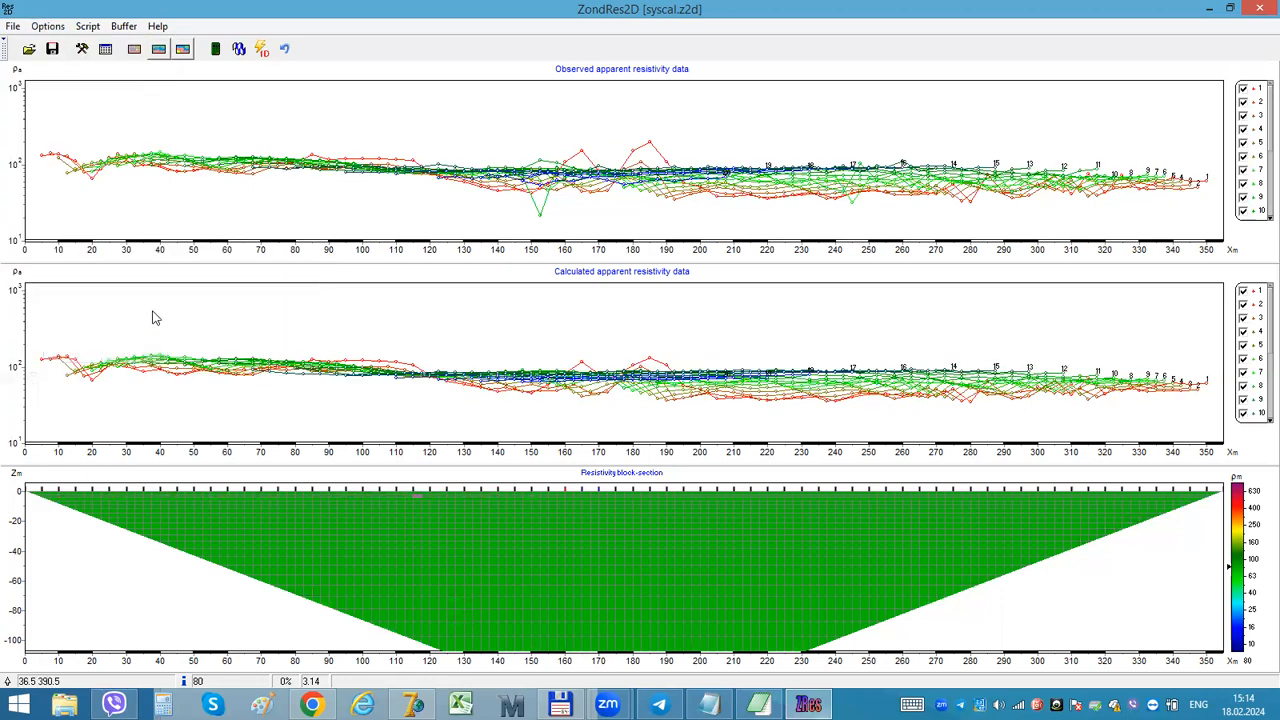
click(239, 49)
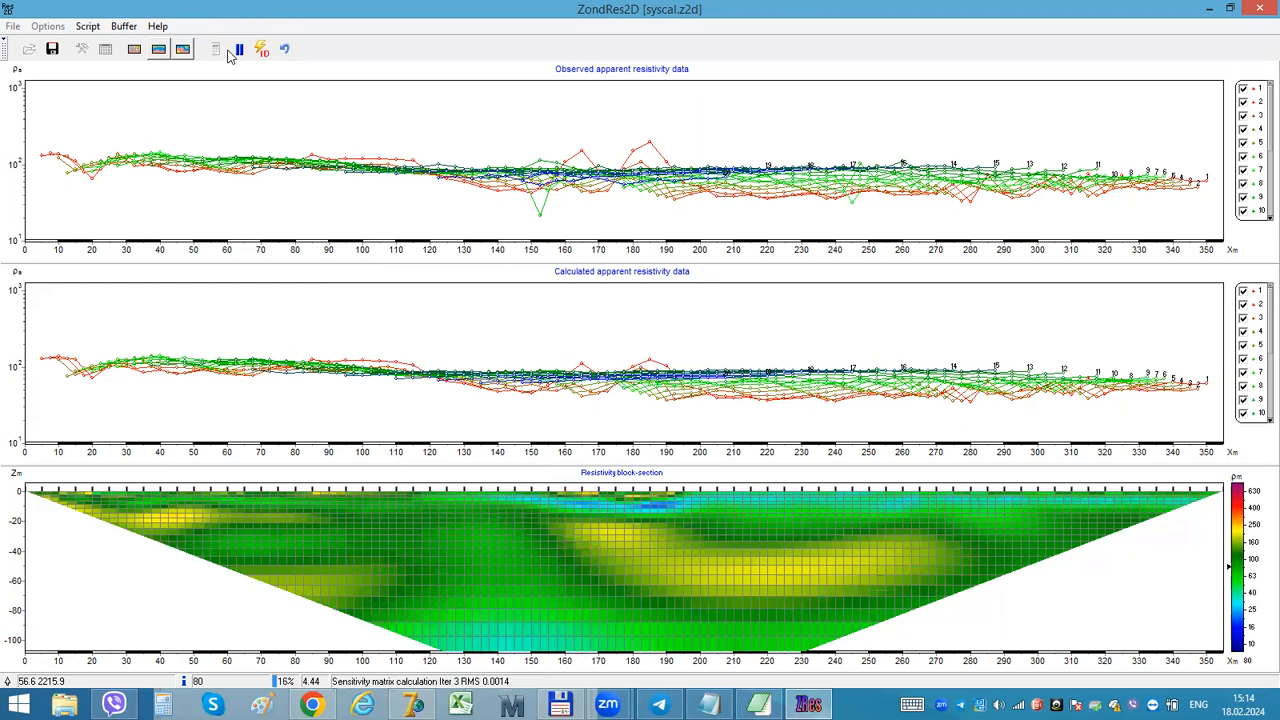
click(239, 48)
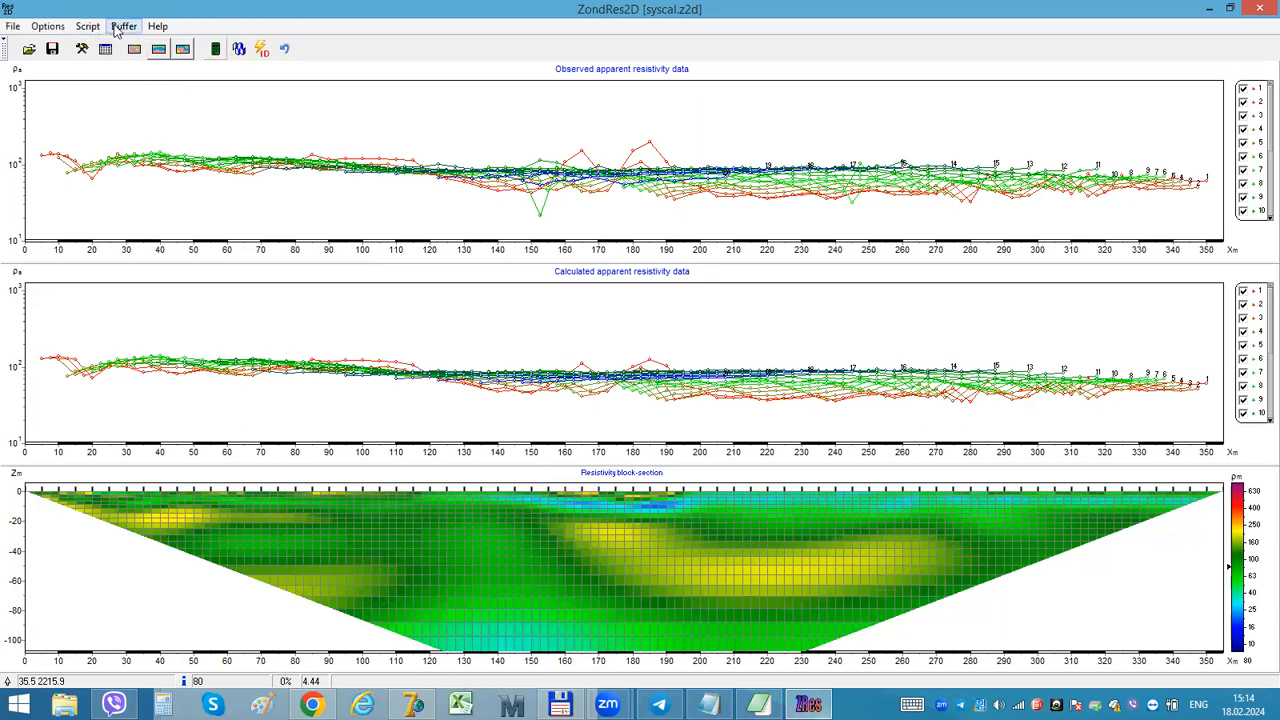
Step: Store the new inversion result in the buffer as Model 2 and compare the Model 1 and Model 2 sections from the buffer
click(121, 28)
click(110, 63)
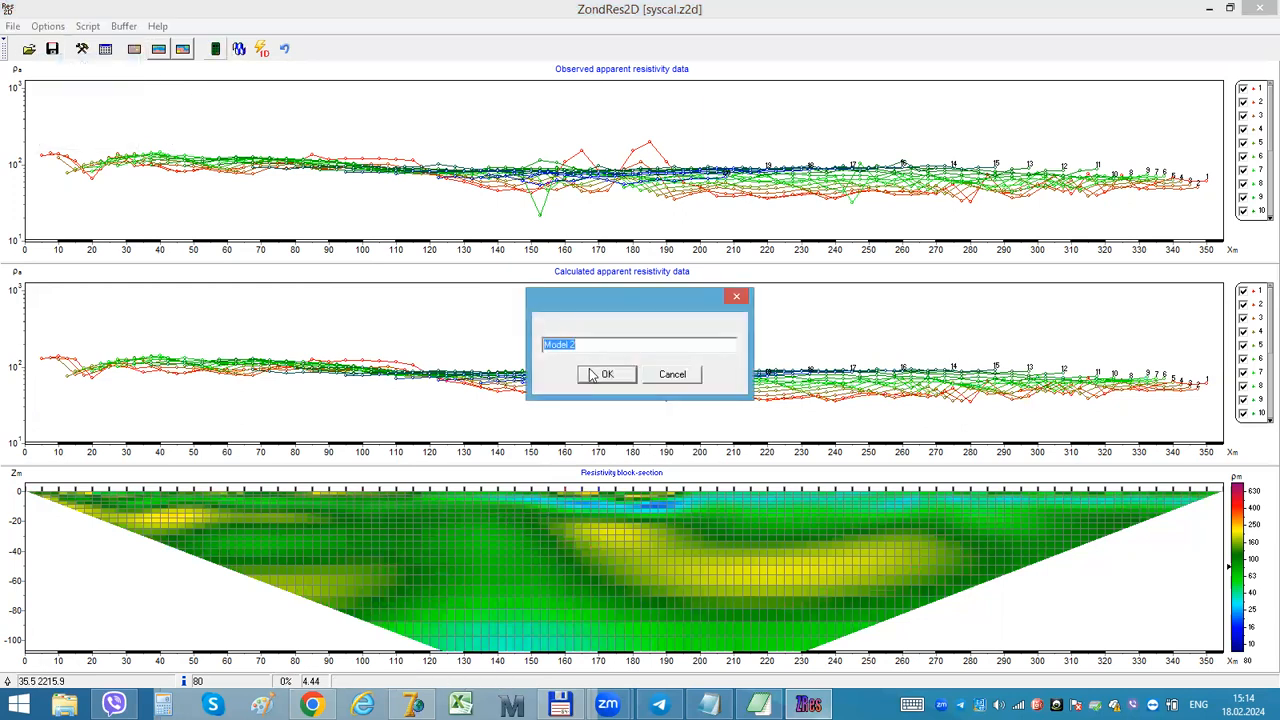
key(Return)
click(123, 26)
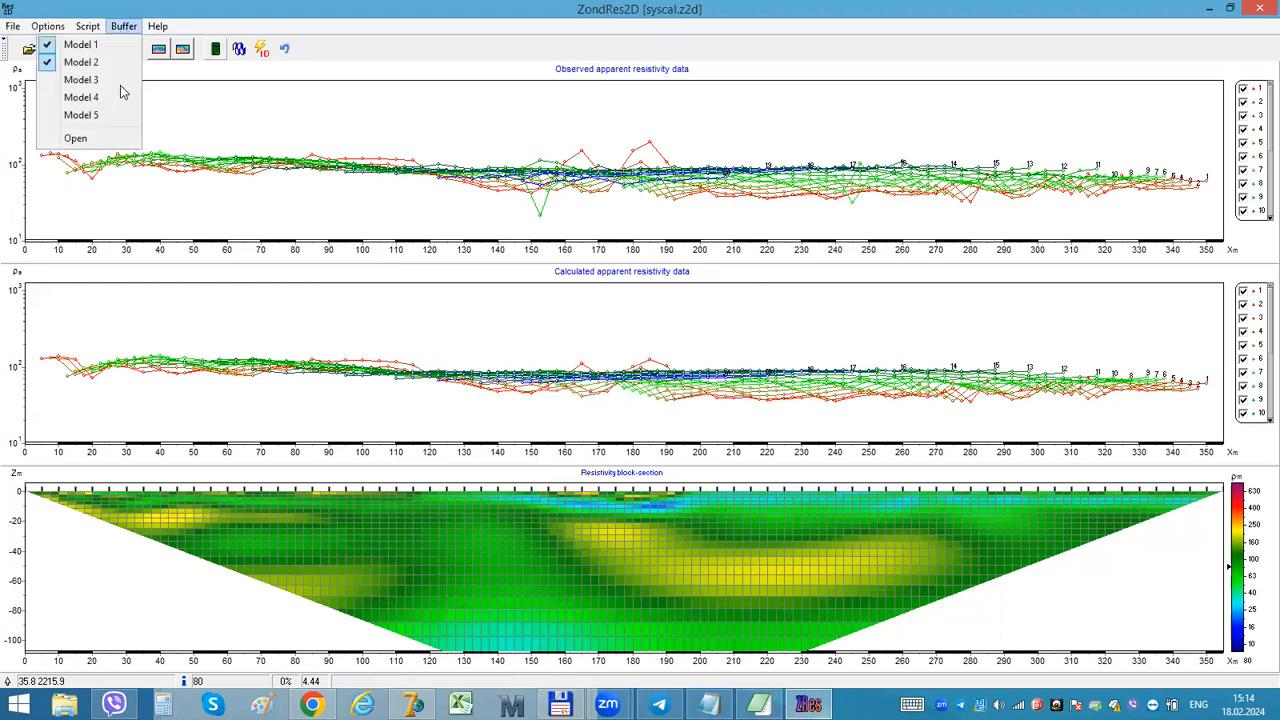
click(75, 144)
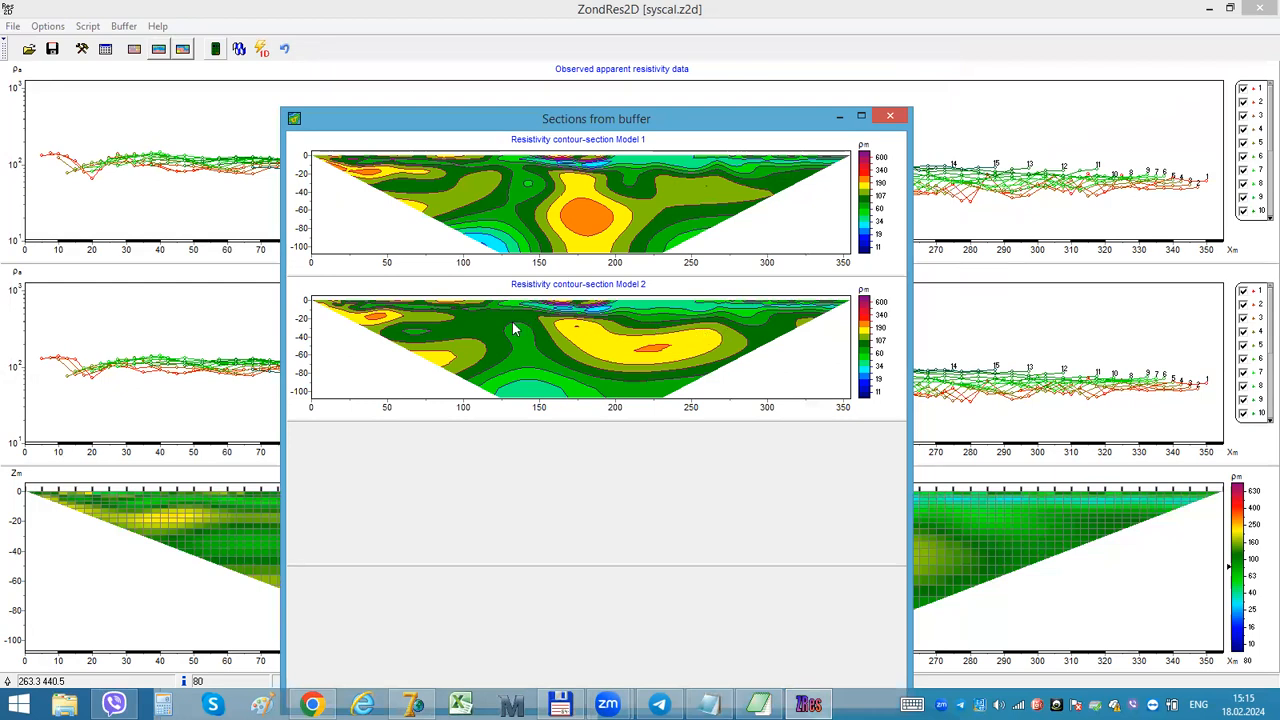
click(890, 116)
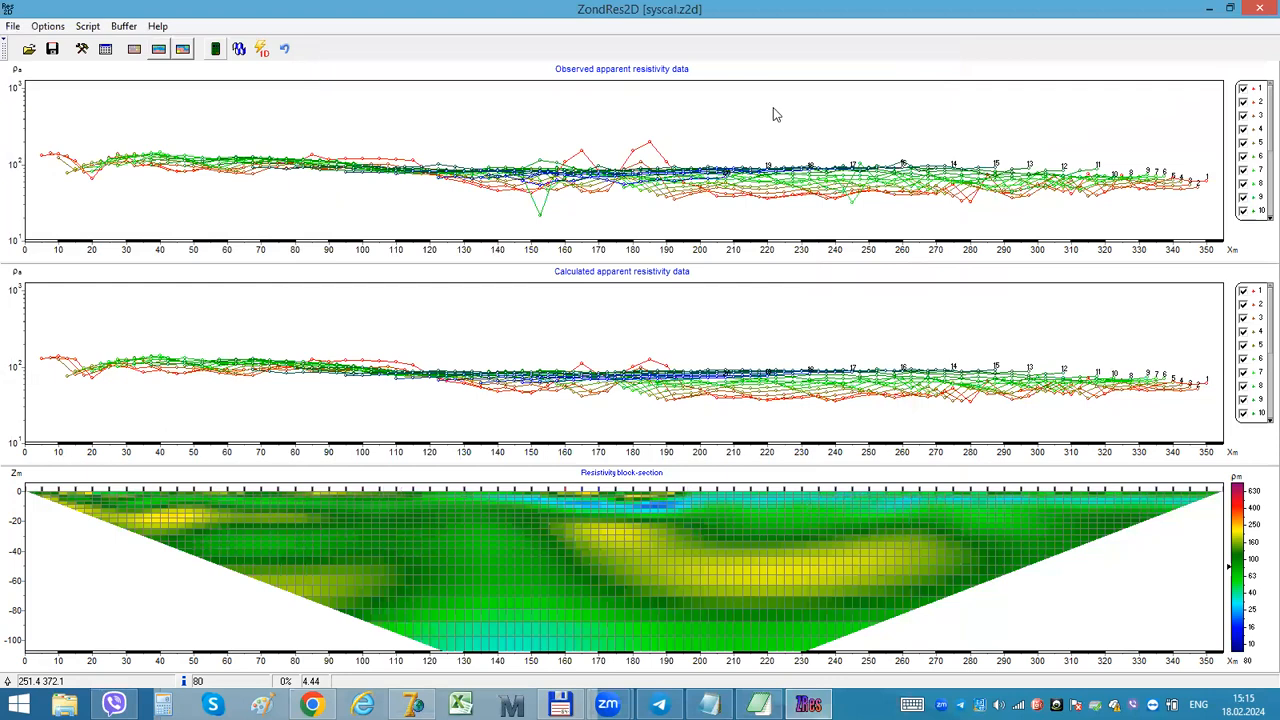
click(47, 26)
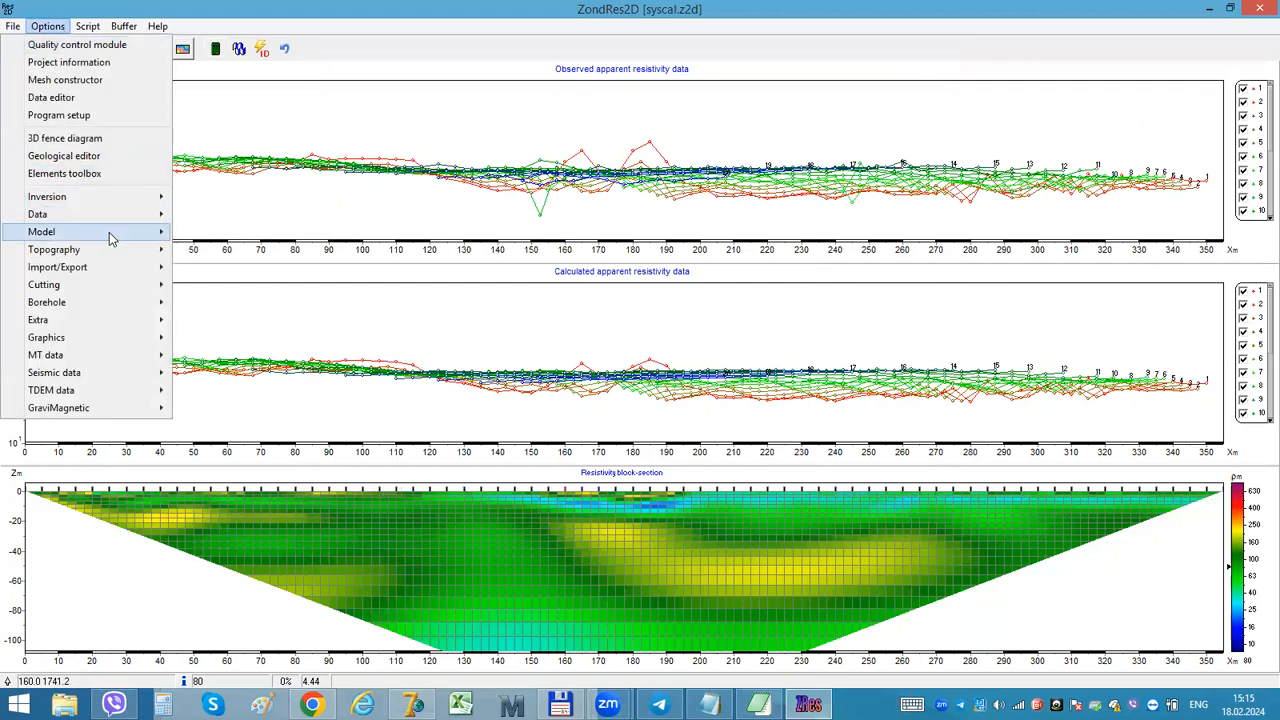
click(410, 135)
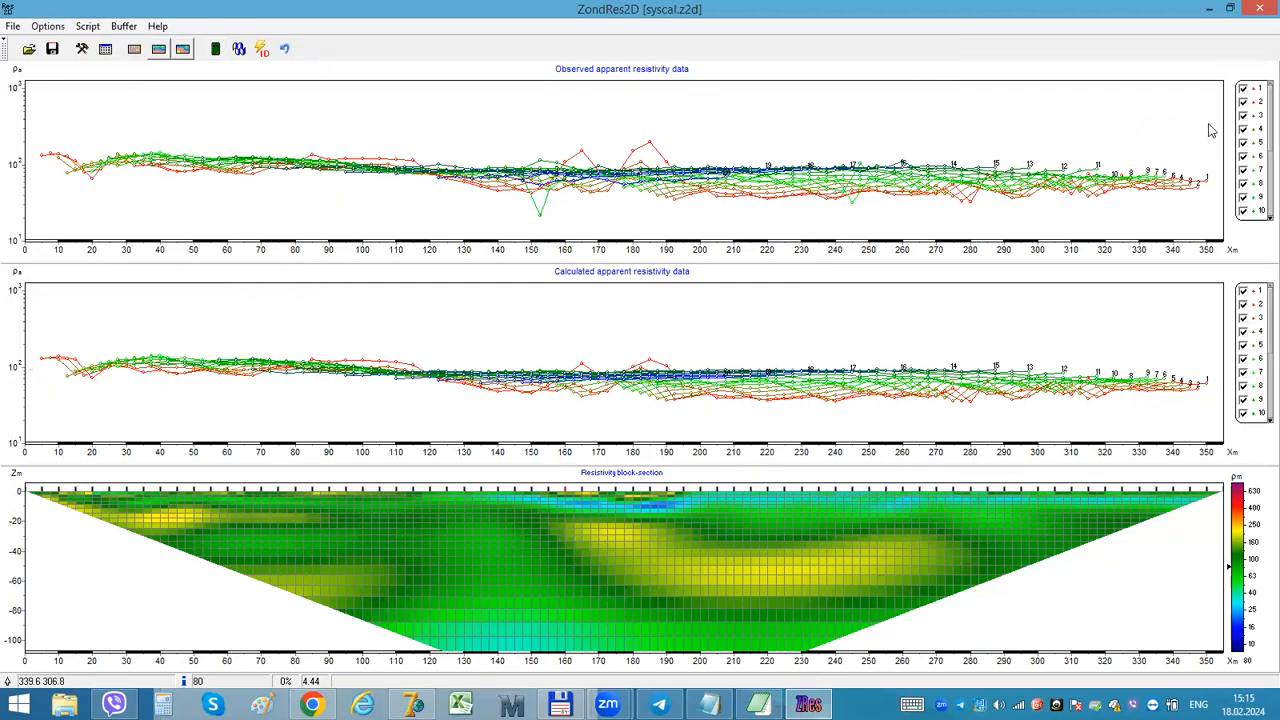
Step: Hide curves 1, 2 and 3 in the apparent resistivity plots and show them again
click(1244, 89)
click(1244, 102)
click(1244, 116)
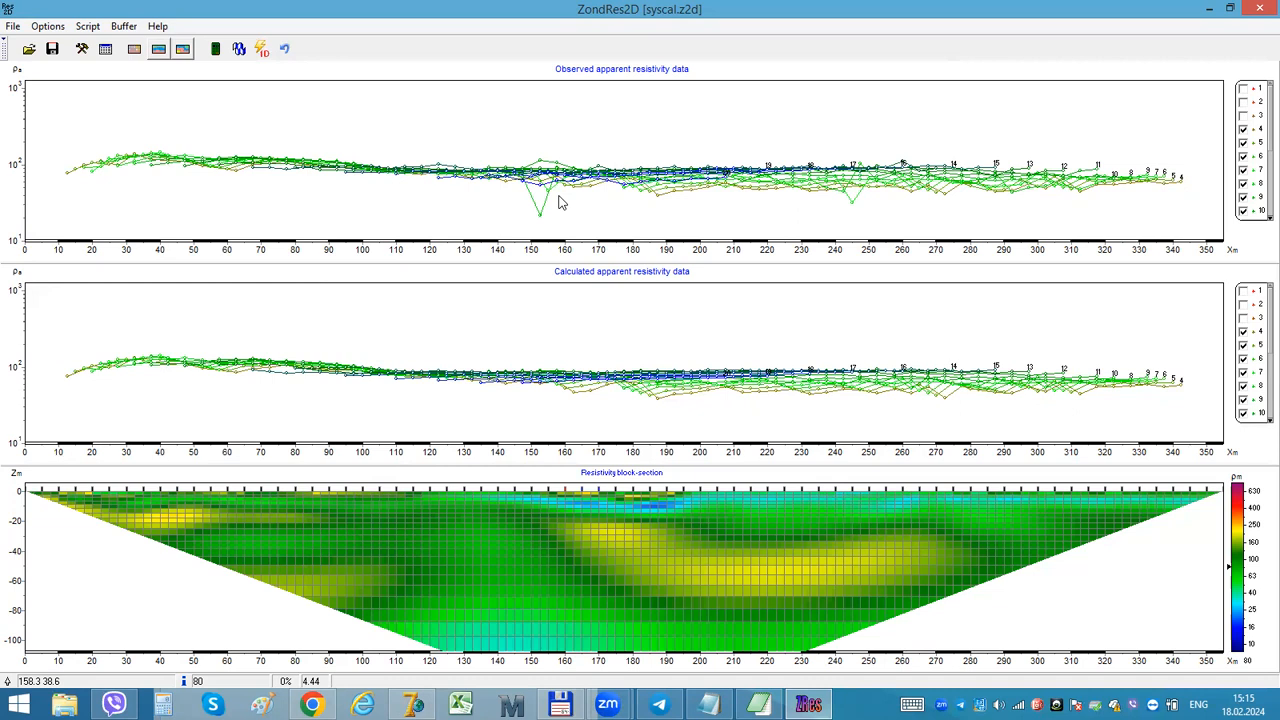
click(1247, 116)
click(1244, 102)
click(1244, 88)
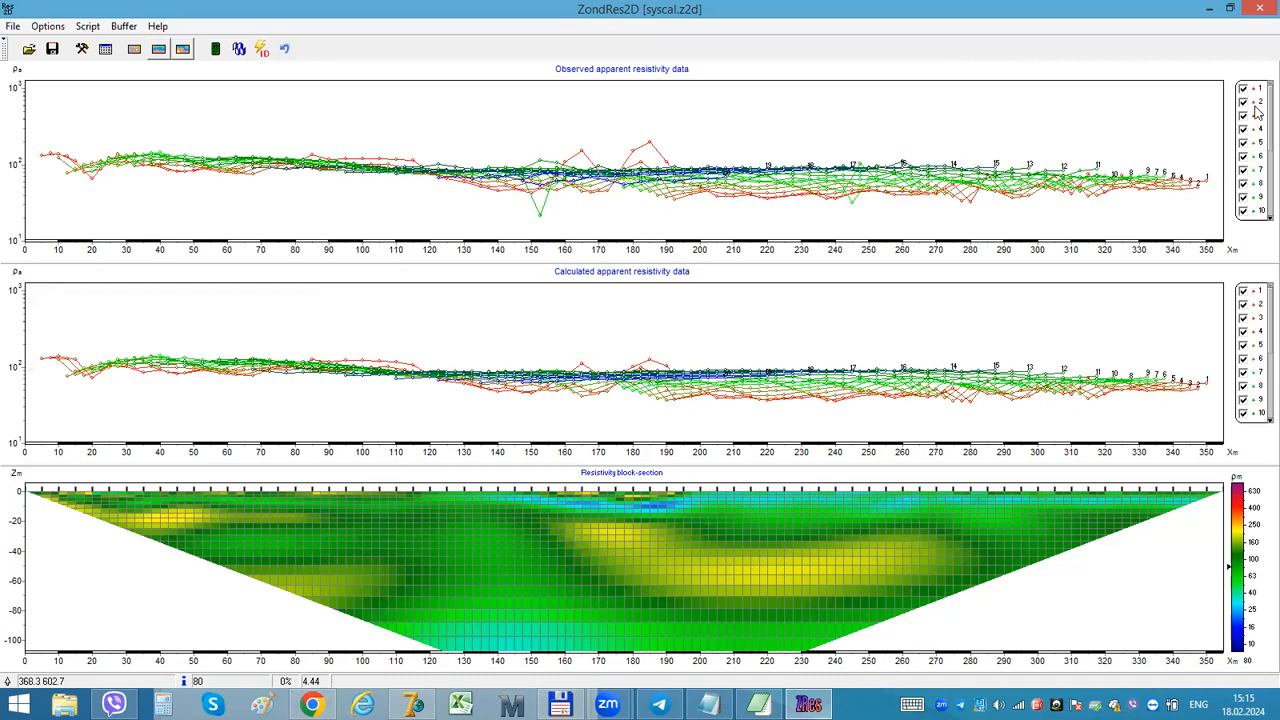
Step: Hide curves 18, 19 and 20 in the observed data plot and show them again
click(1270, 182)
click(1244, 210)
click(1243, 197)
click(1242, 184)
click(1243, 210)
click(1243, 197)
click(1242, 184)
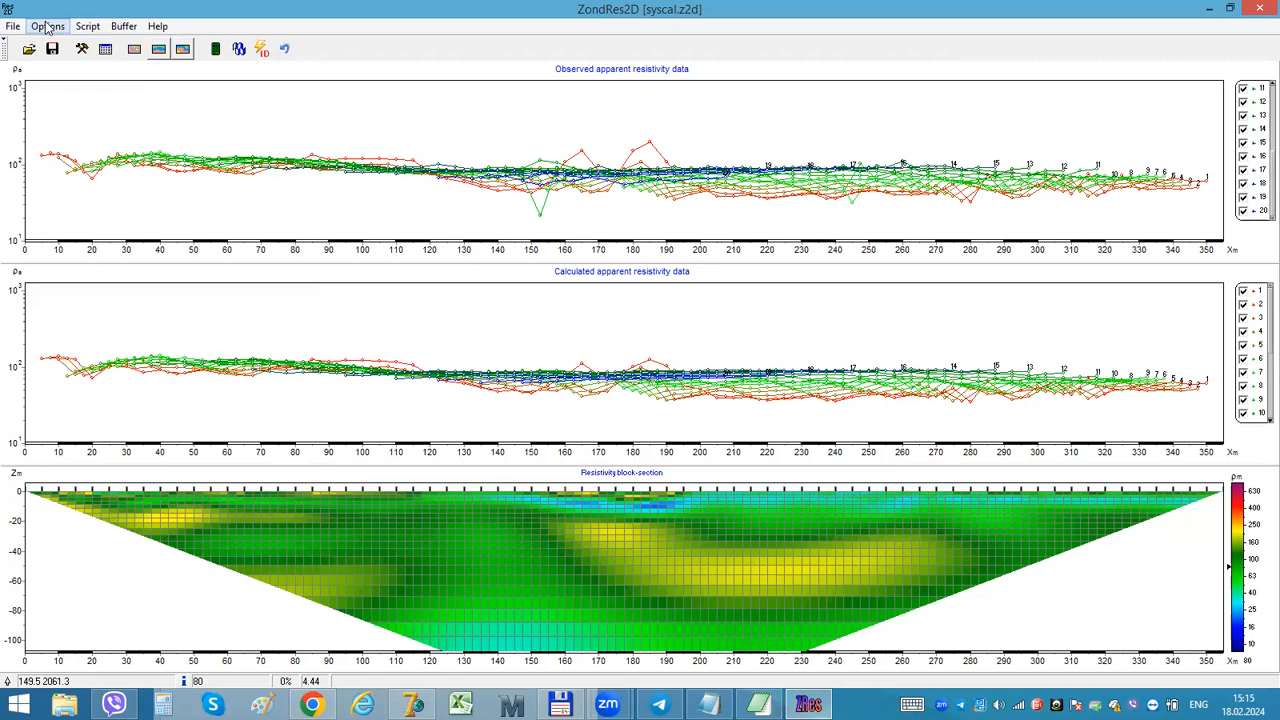
mouse_move(517, 185)
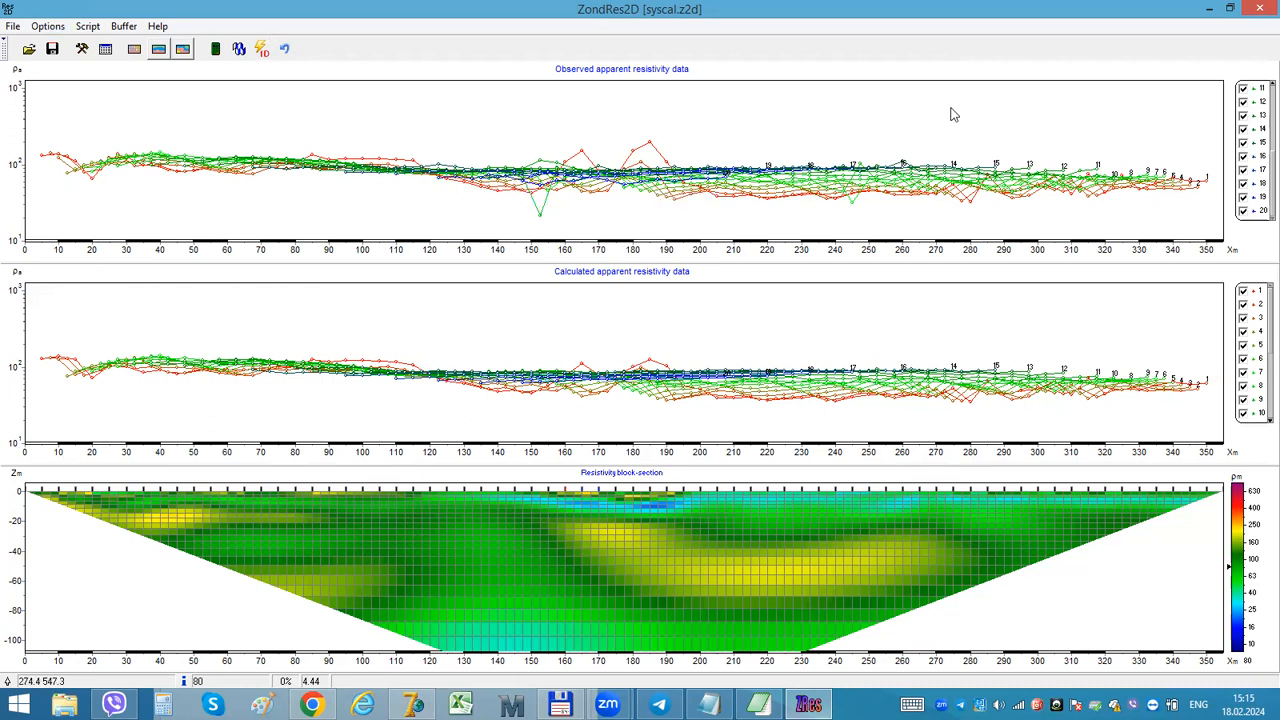
click(1044, 70)
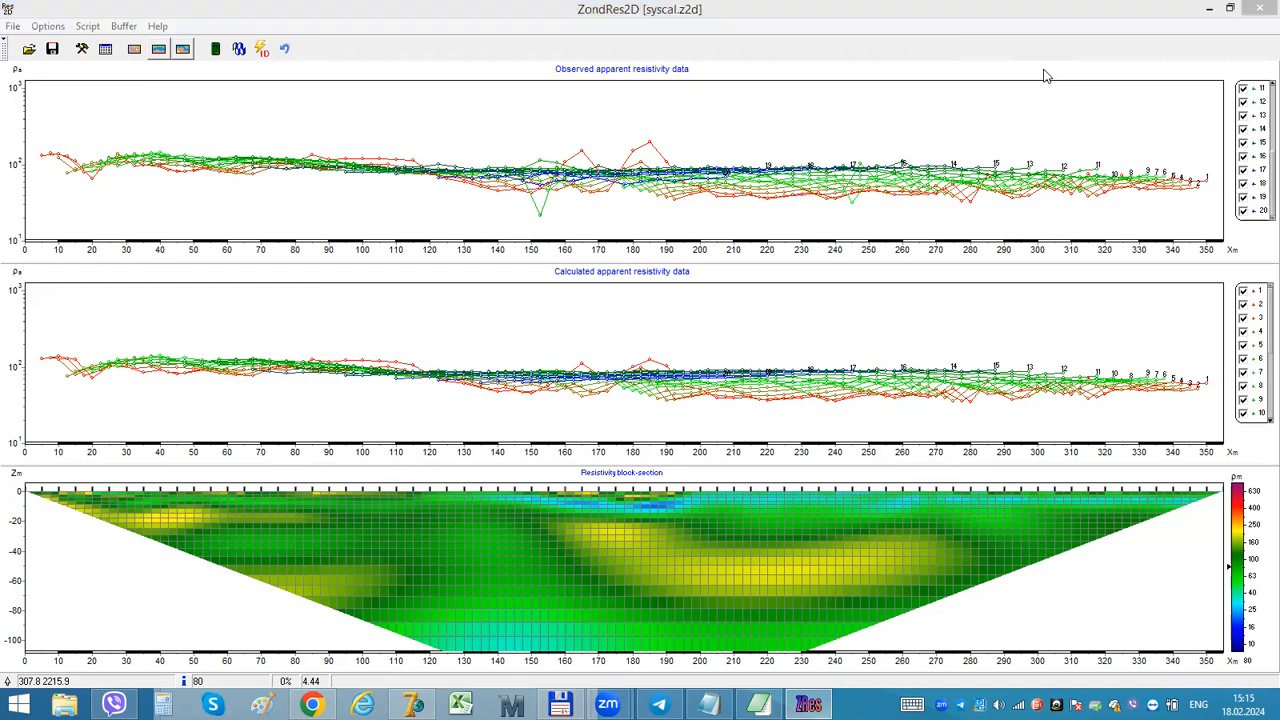